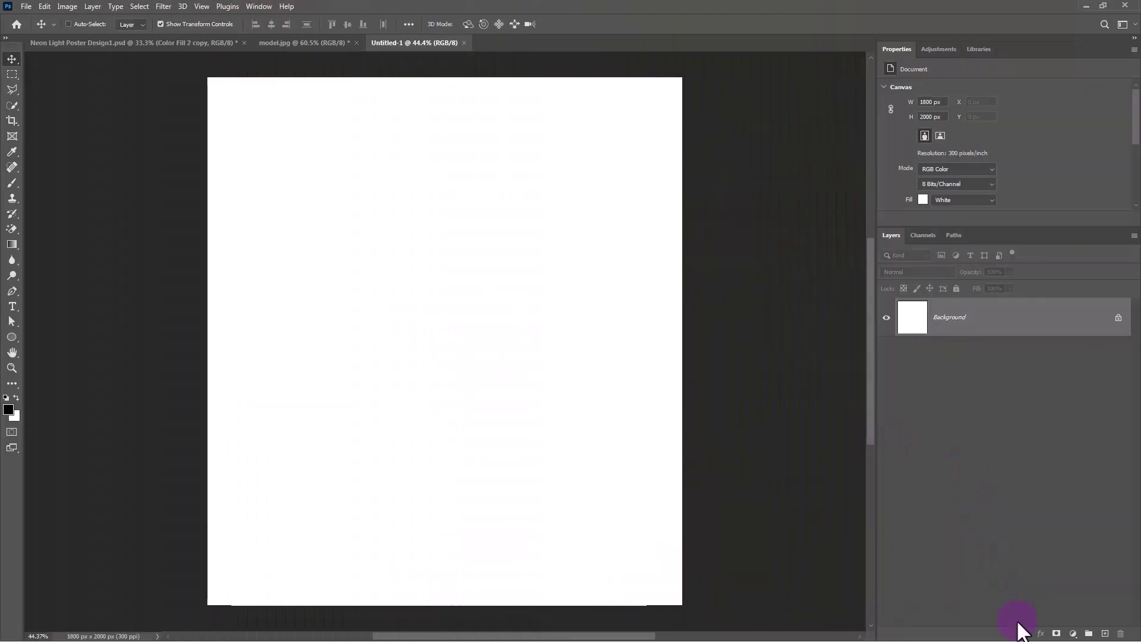
# - Add a dark grey (#181717) Solid Color fill layer over the white background
pyautogui.click(1073, 634)
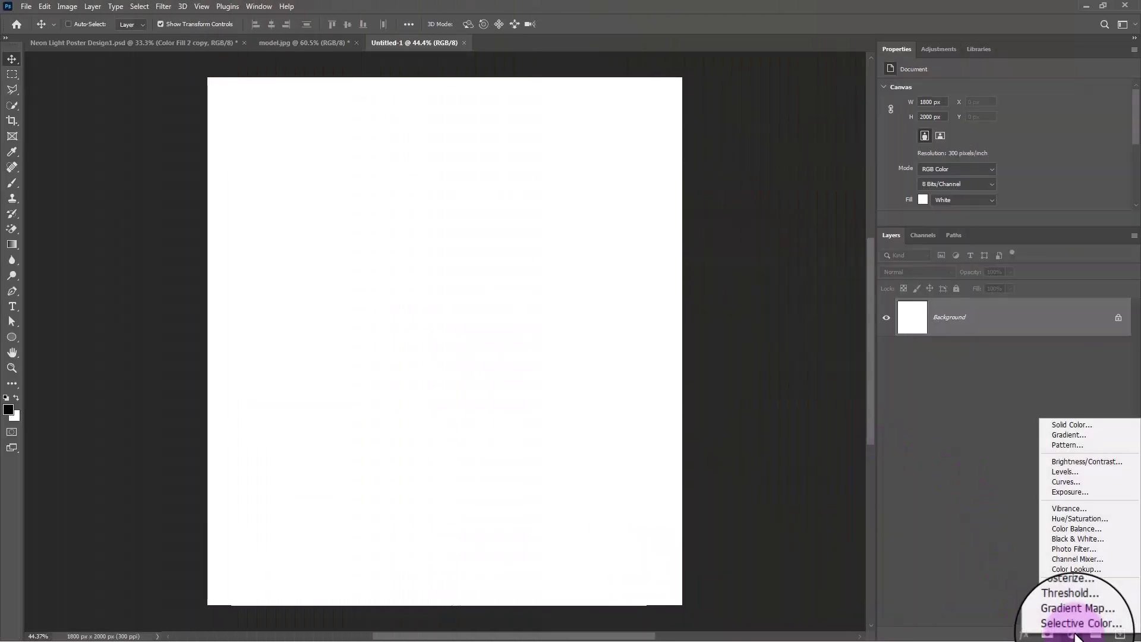
pyautogui.click(1052, 424)
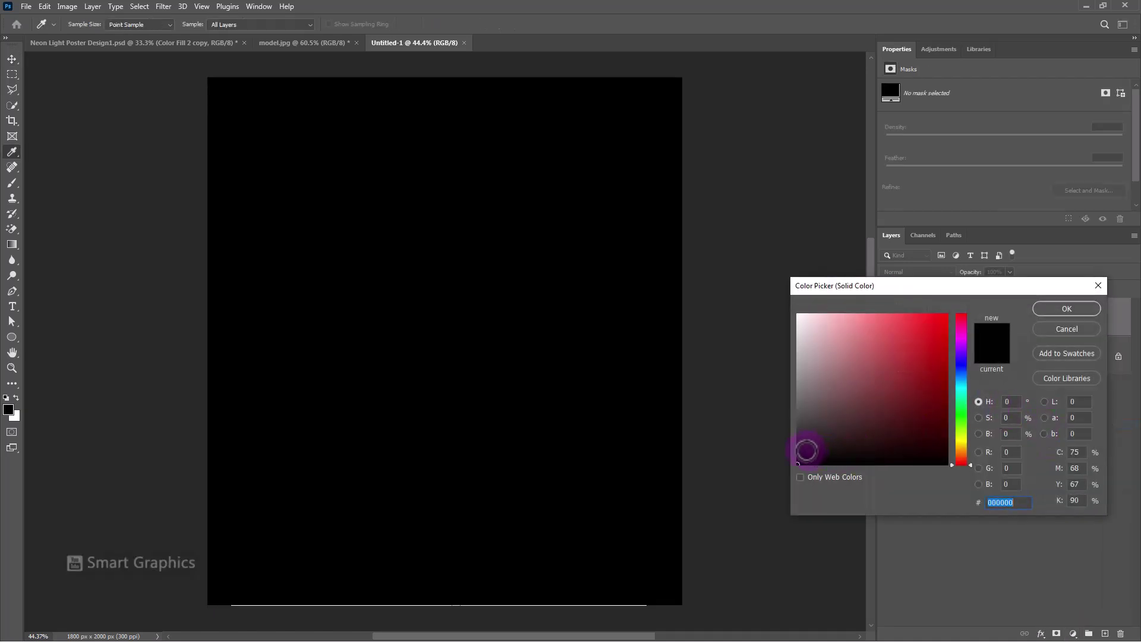
pyautogui.click(798, 451)
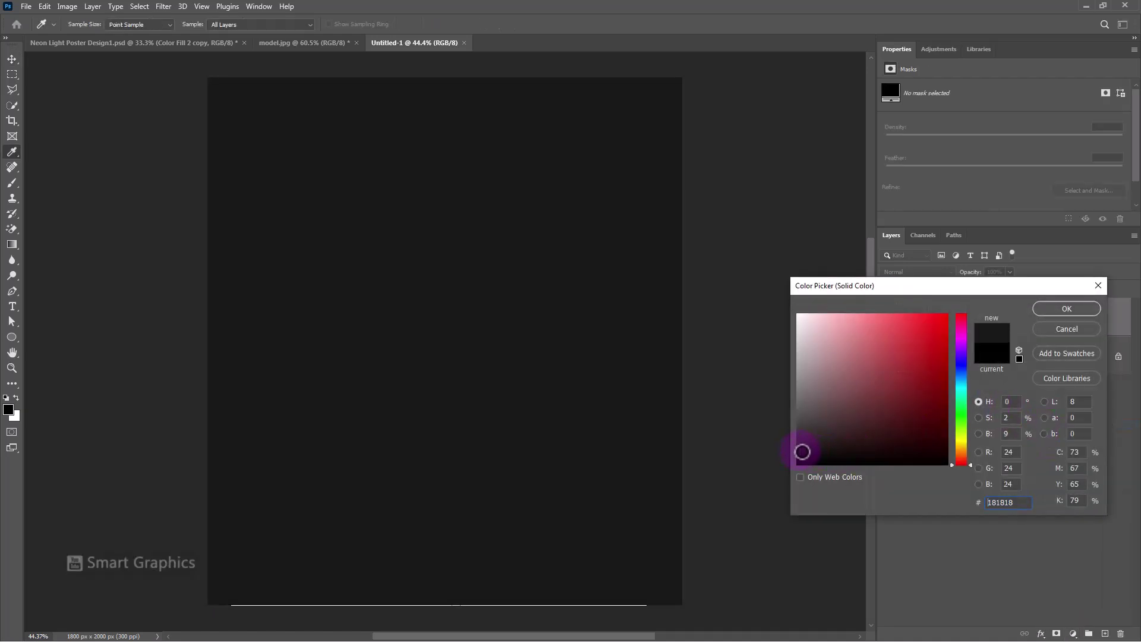
pyautogui.click(802, 451)
pyautogui.click(1065, 308)
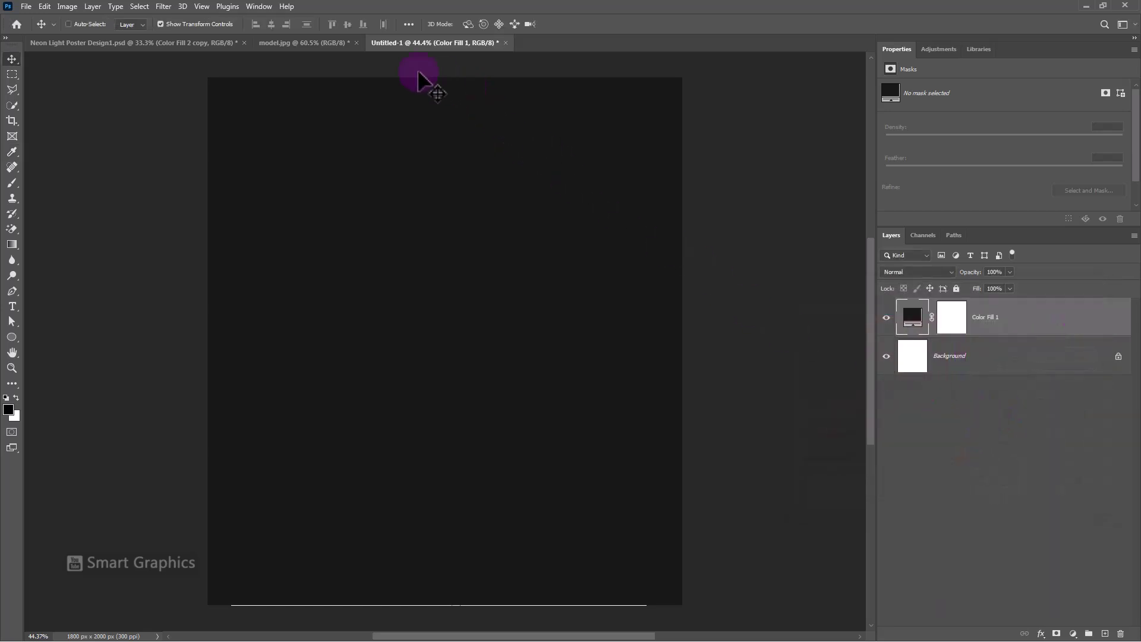
# - In model.jpg, select the subject, mask out the background and convert the layer to a smart object
pyautogui.click(313, 44)
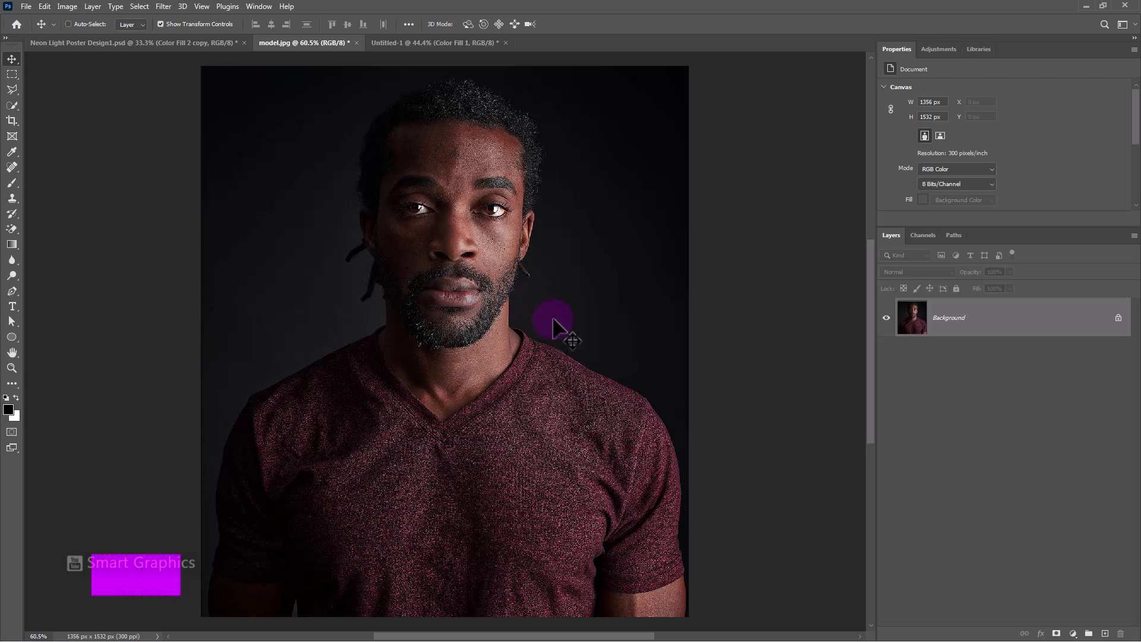
pyautogui.click(139, 6)
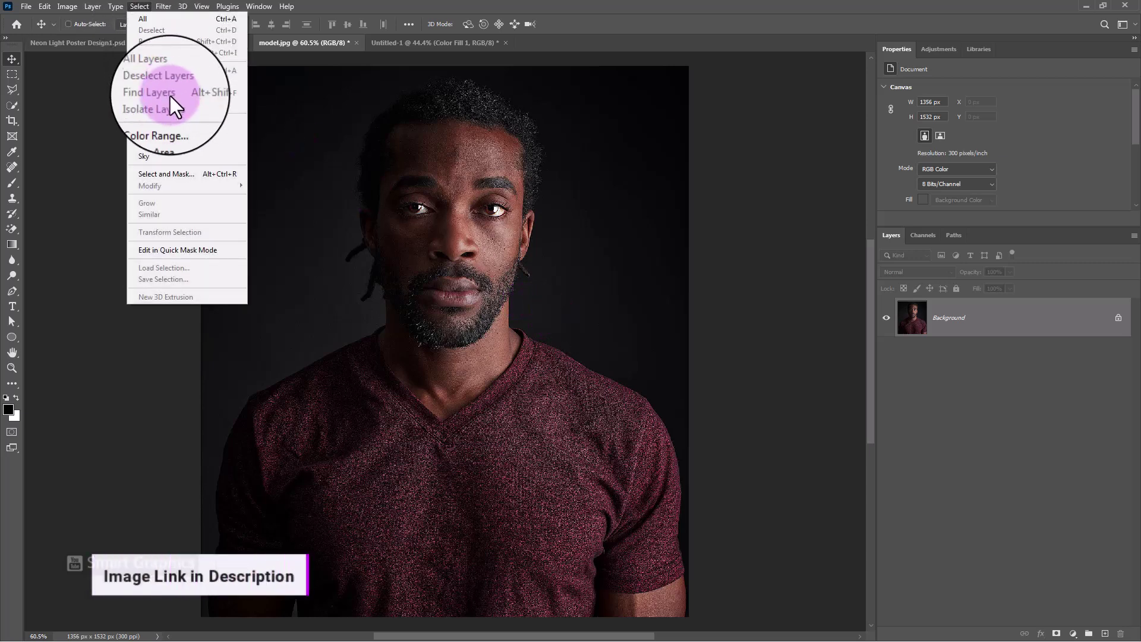
pyautogui.click(159, 145)
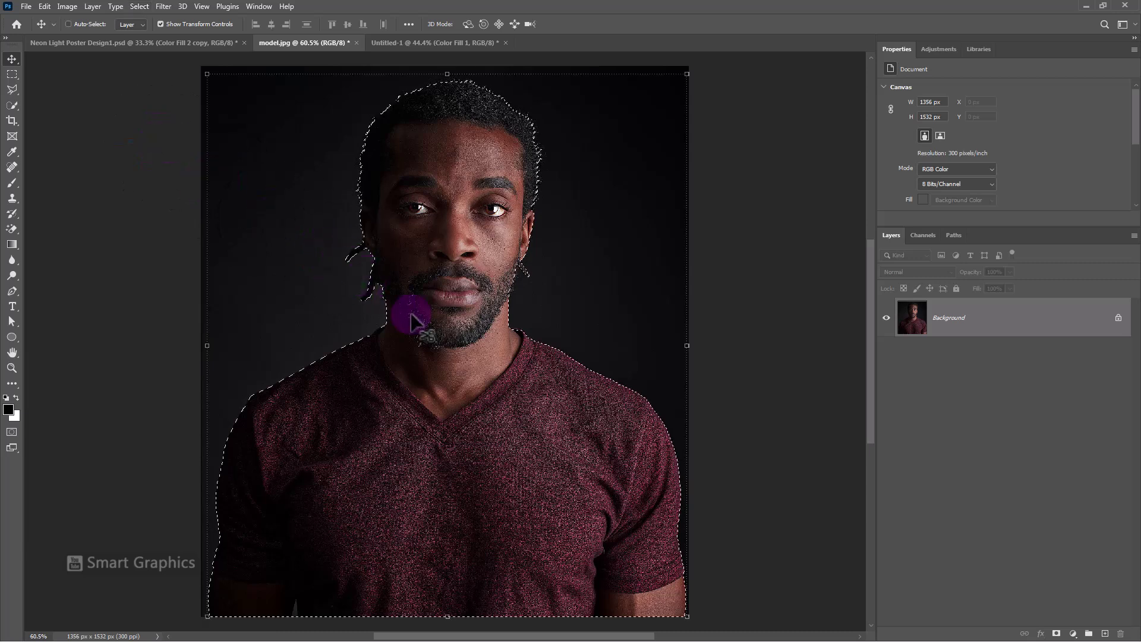
pyautogui.click(1056, 632)
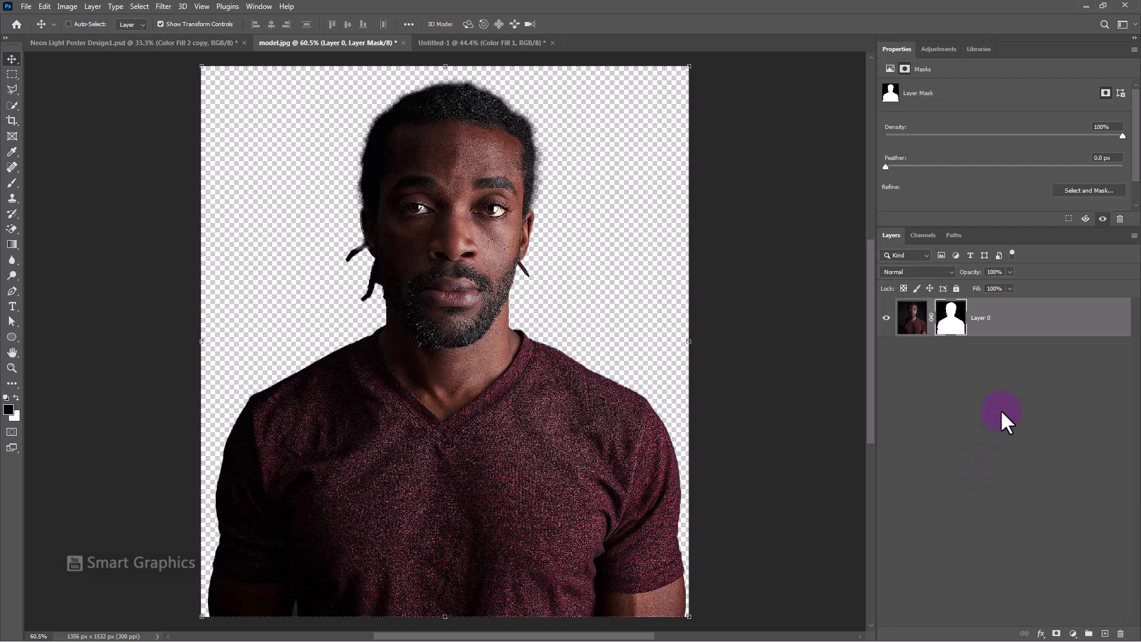
pyautogui.rightClick(1014, 333)
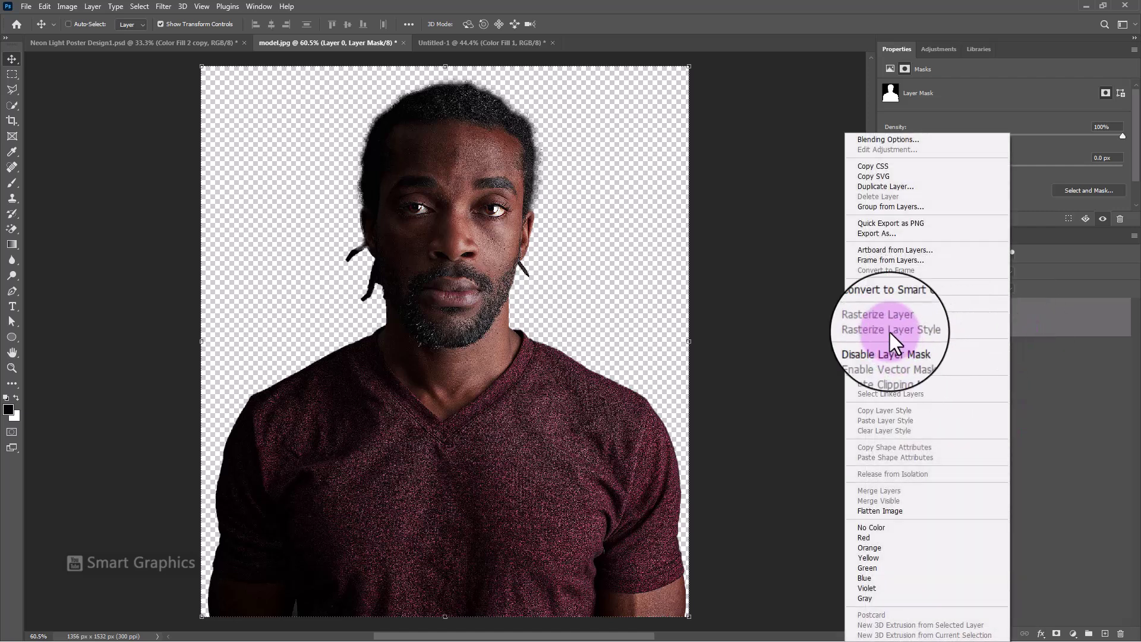
pyautogui.click(889, 308)
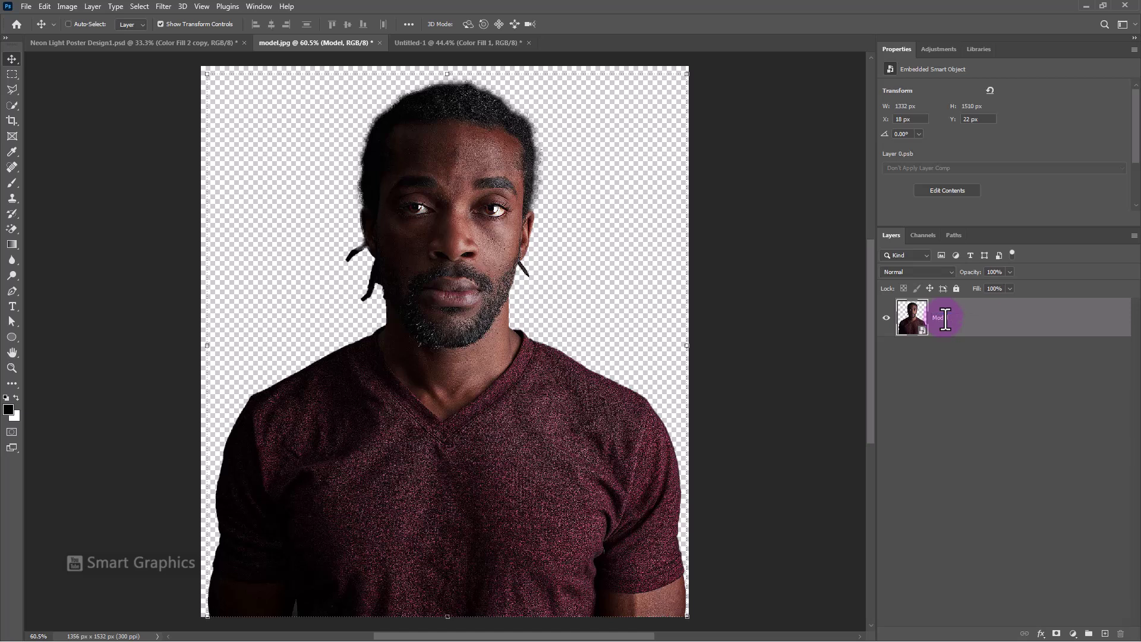
# - Apply a Camera Raw filter: Exposure +0.50, Contrast -56, Texture -28, Saturation -100
pyautogui.click(162, 6)
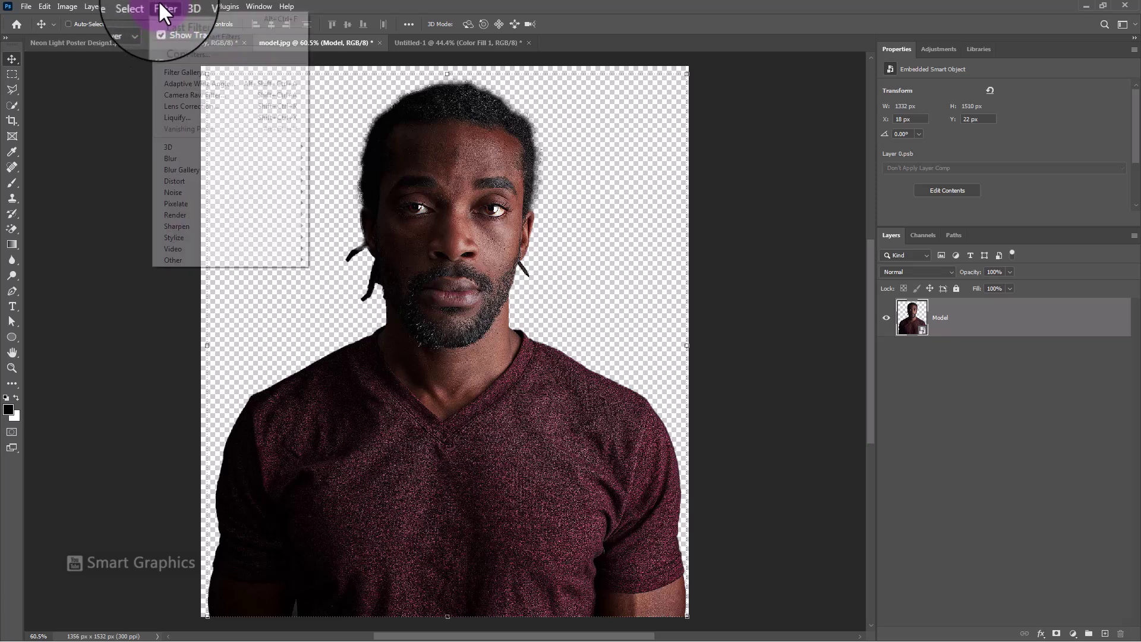
pyautogui.click(188, 95)
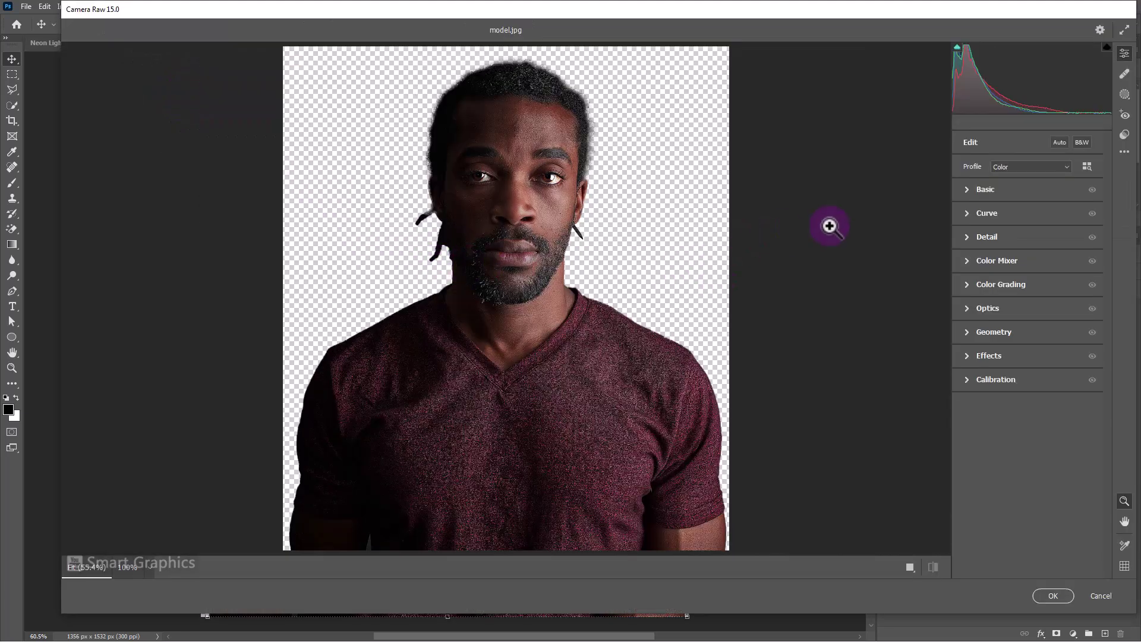
pyautogui.click(969, 185)
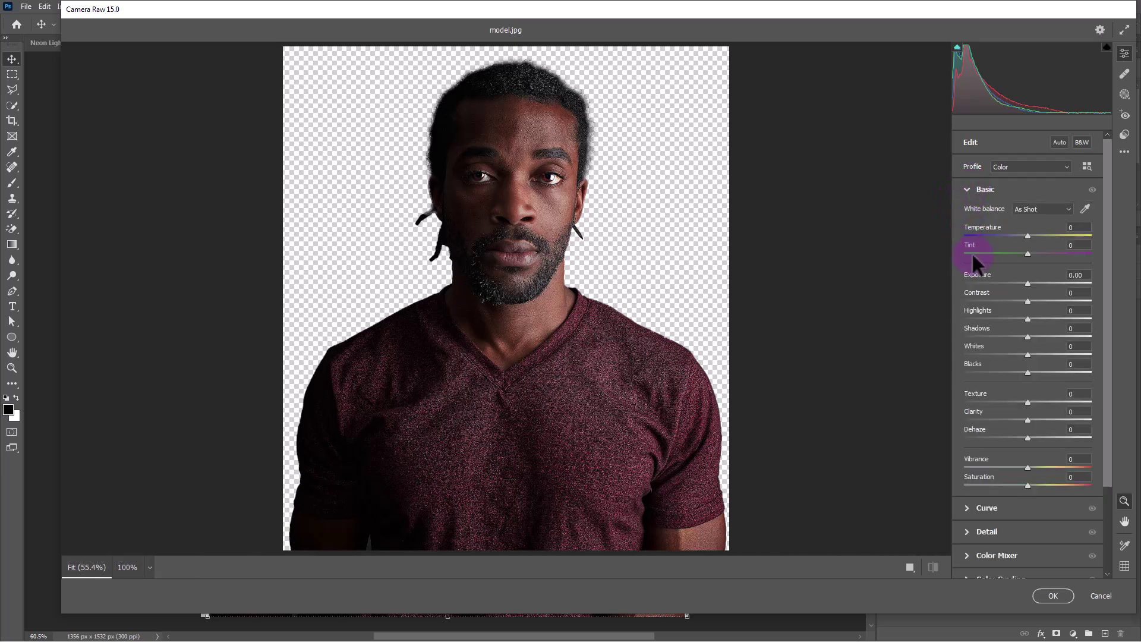
pyautogui.moveTo(1028, 283); pyautogui.dragTo(1046, 372)
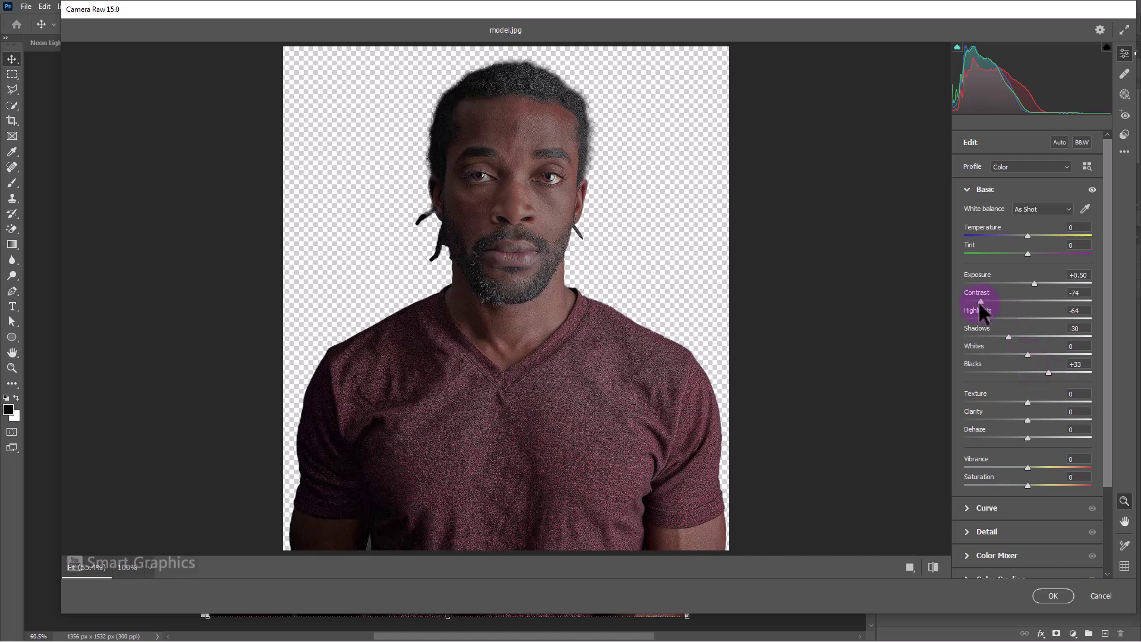
pyautogui.moveTo(980, 303); pyautogui.dragTo(993, 302)
pyautogui.moveTo(1027, 403); pyautogui.dragTo(1043, 438)
pyautogui.moveTo(1028, 486); pyautogui.dragTo(964, 485)
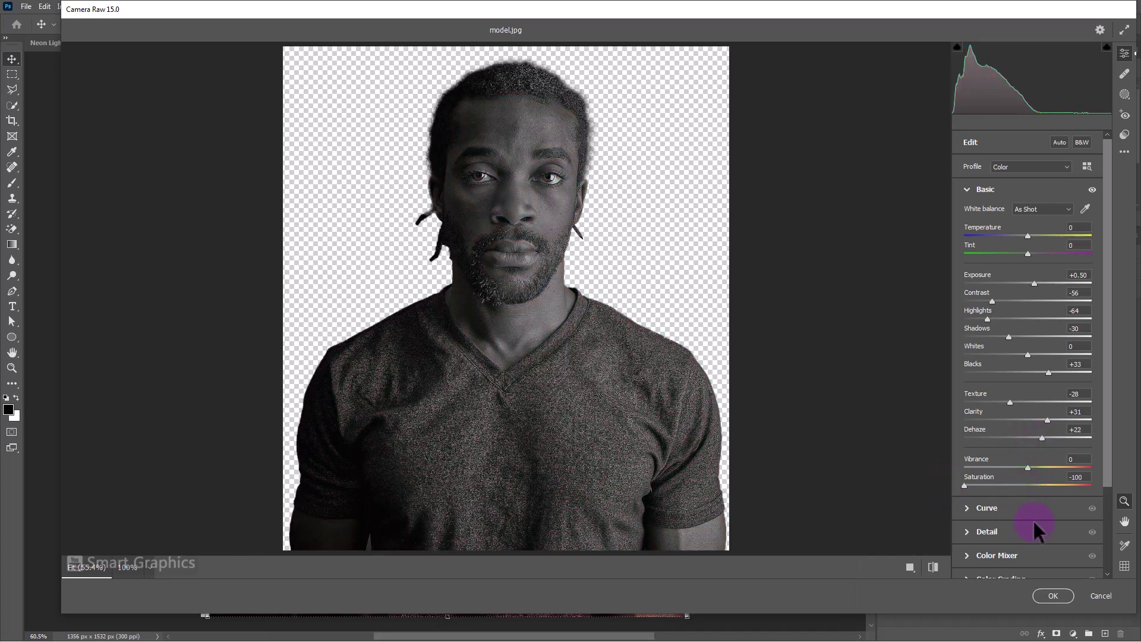
pyautogui.click(1046, 594)
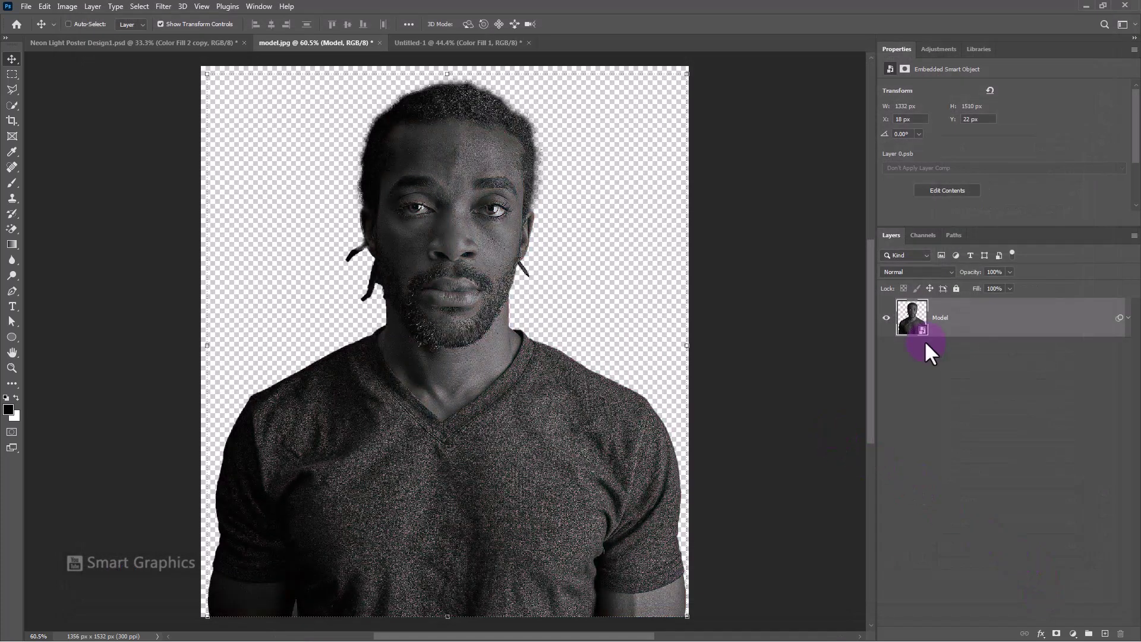
# - Drag the Model portrait into the Untitled-1 poster and select Color Fill 1
pyautogui.moveTo(517, 408); pyautogui.dragTo(494, 295)
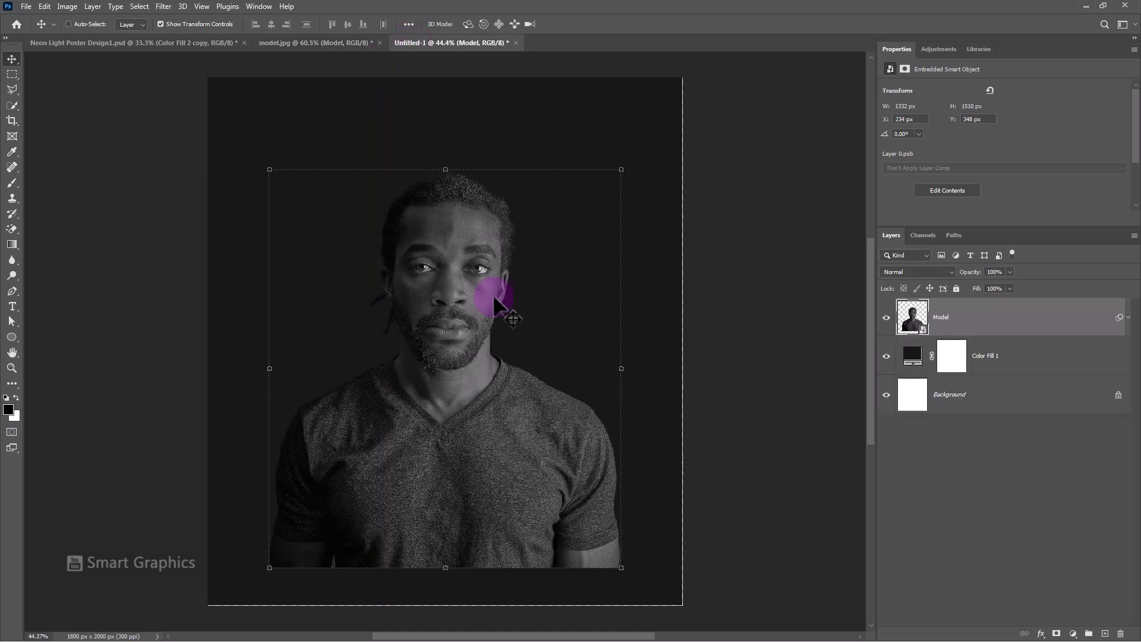
pyautogui.click(1027, 359)
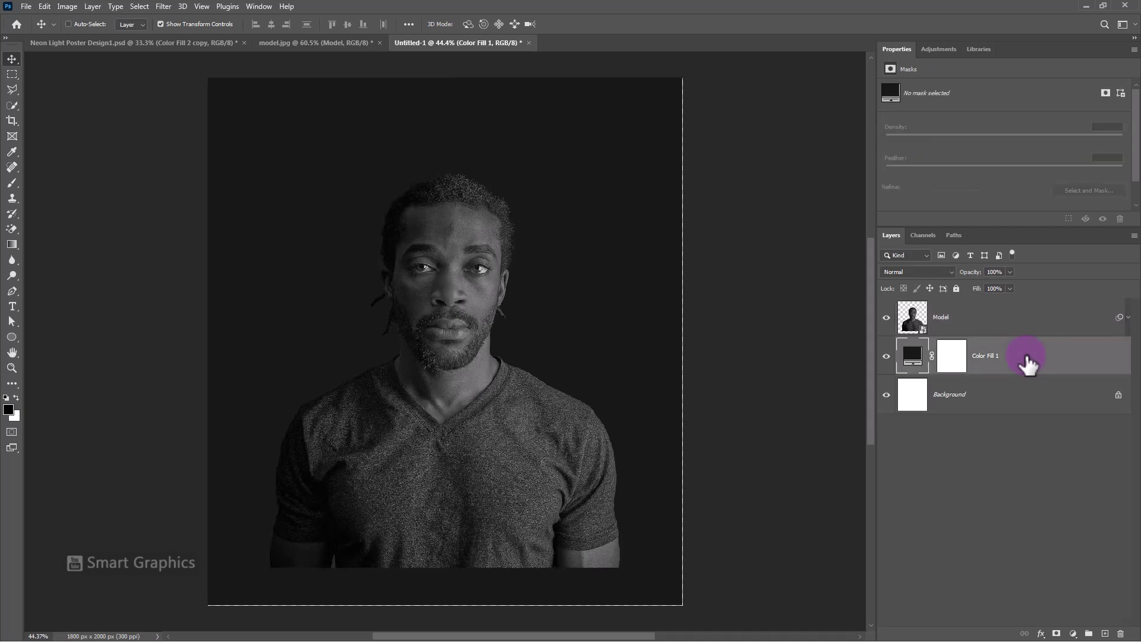
# - Choose the Ellipse tool in Shape mode with no fill
pyautogui.click(9, 335)
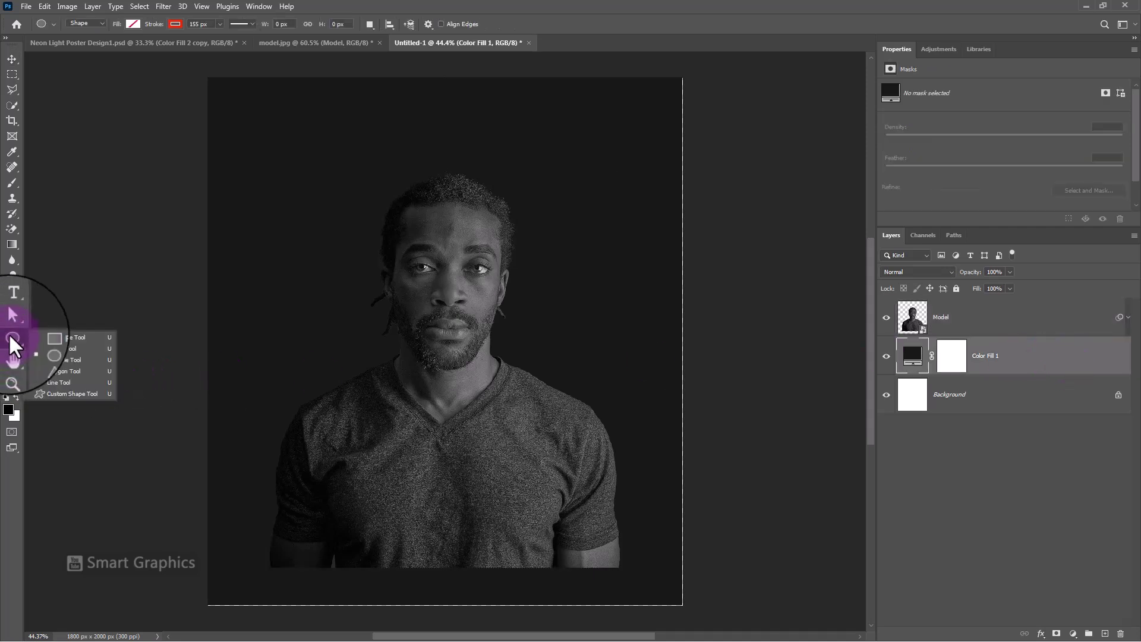
pyautogui.click(44, 349)
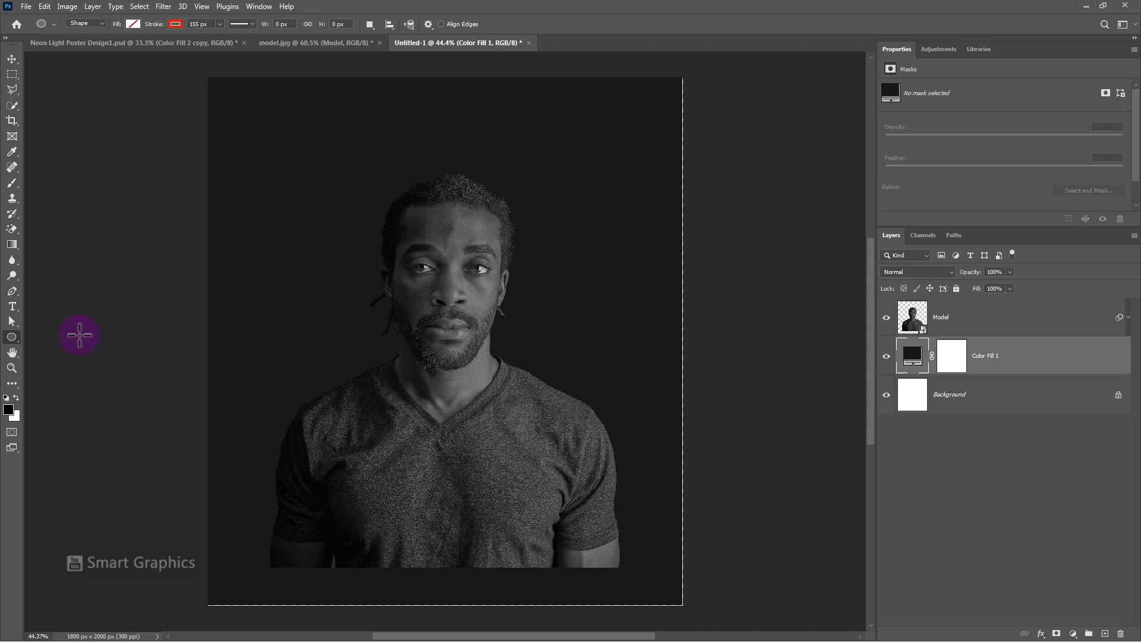
pyautogui.click(95, 22)
pyautogui.click(85, 32)
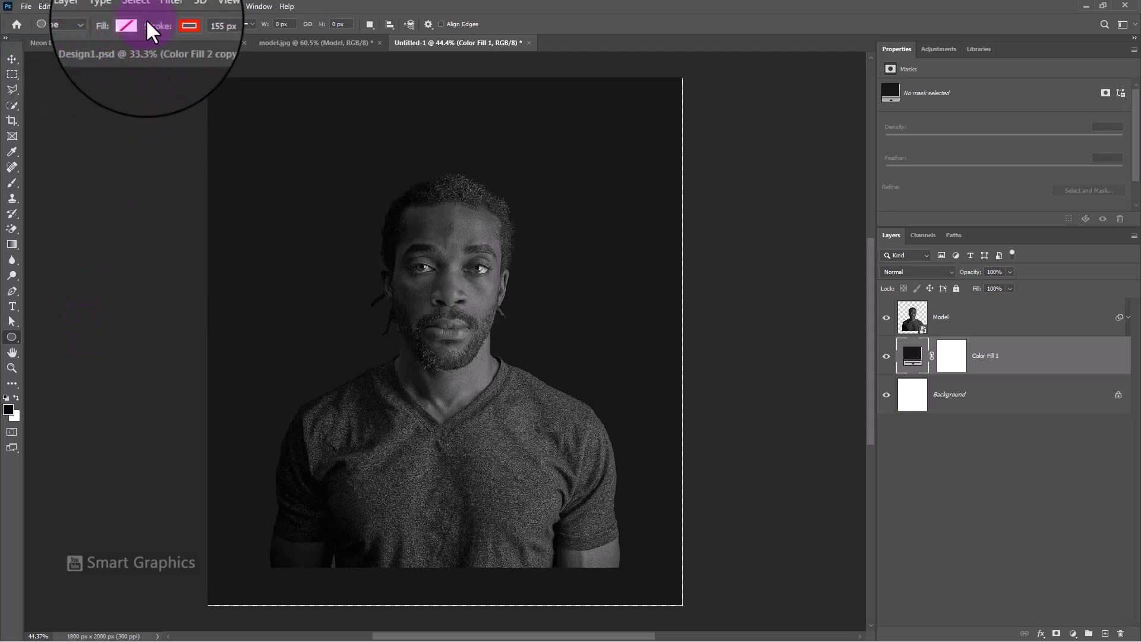
pyautogui.click(129, 23)
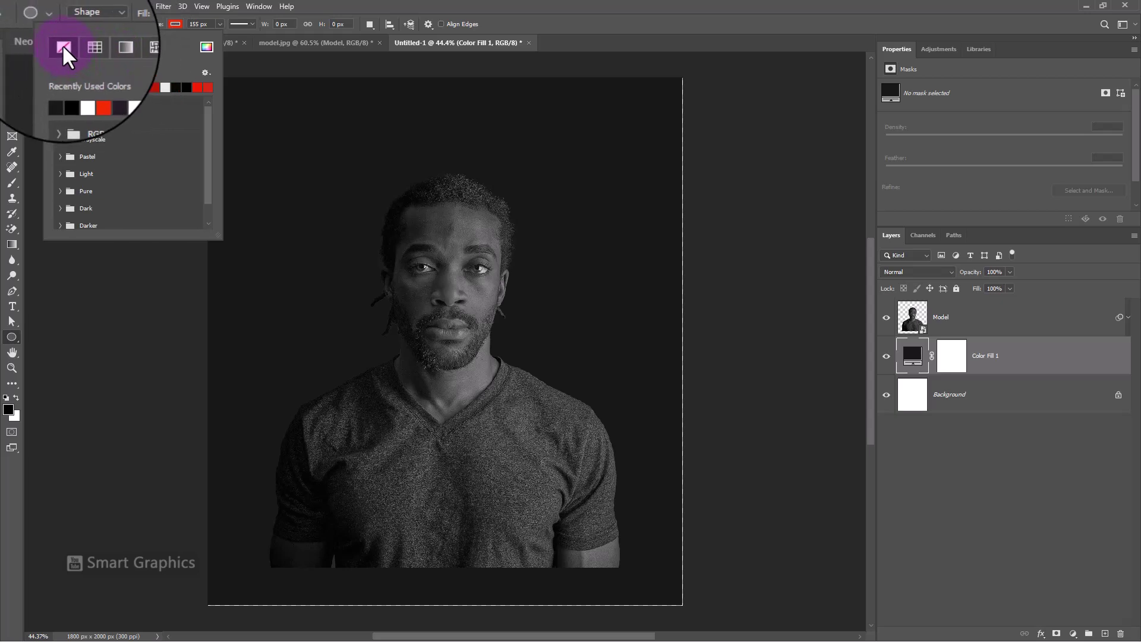
# - Set the ellipse stroke colour to red #ff3600
pyautogui.click(172, 21)
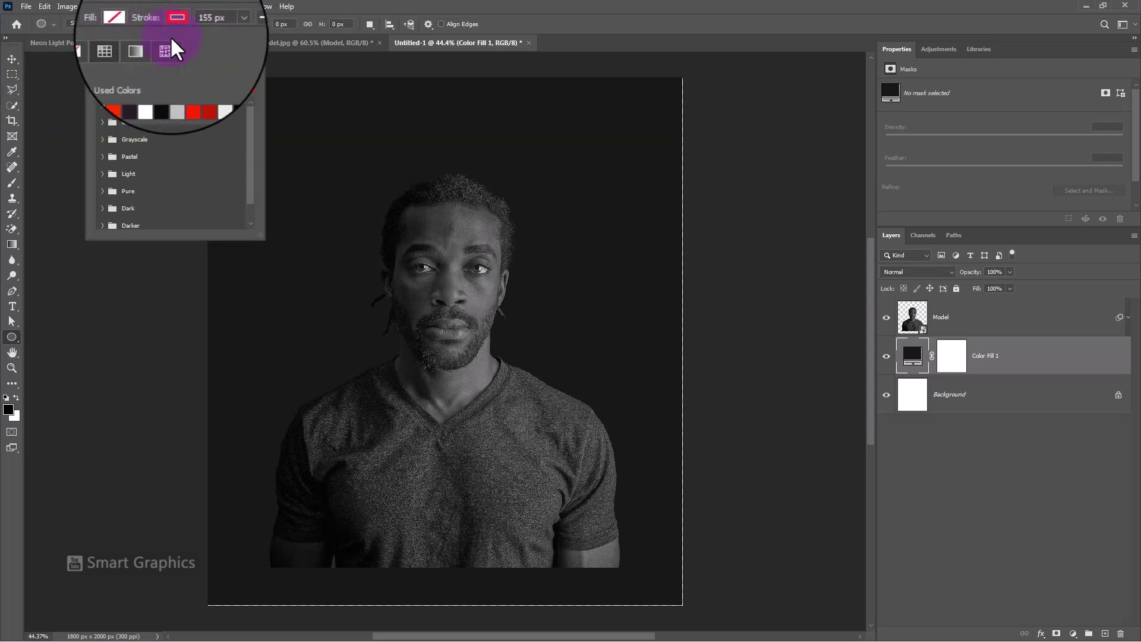
pyautogui.click(248, 47)
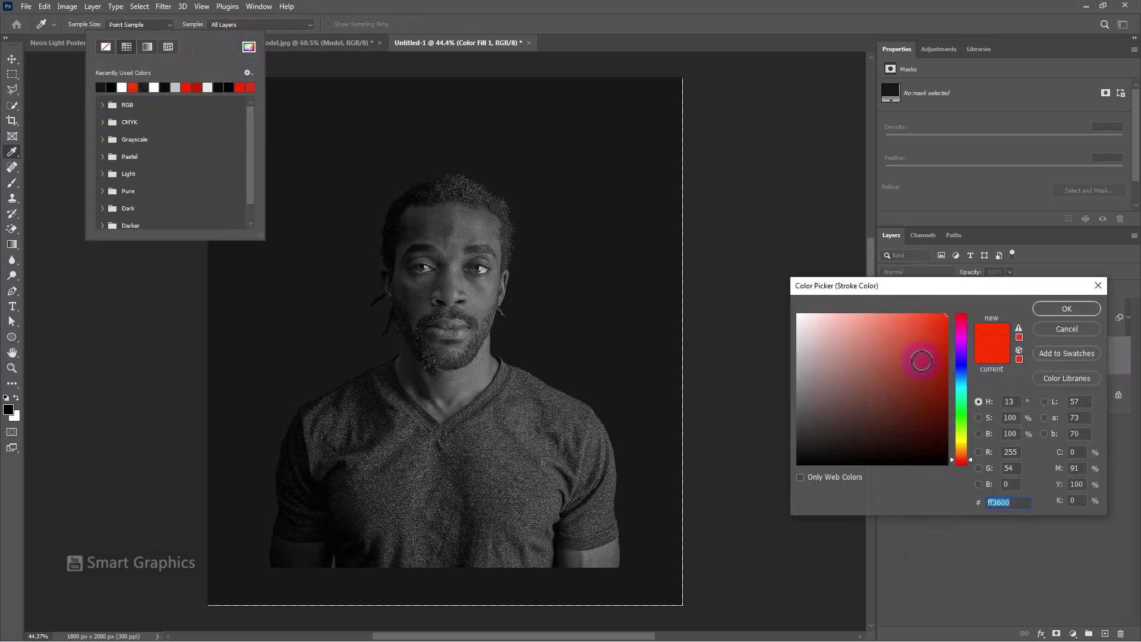
pyautogui.click(1019, 508)
pyautogui.moveTo(1020, 510); pyautogui.dragTo(975, 502)
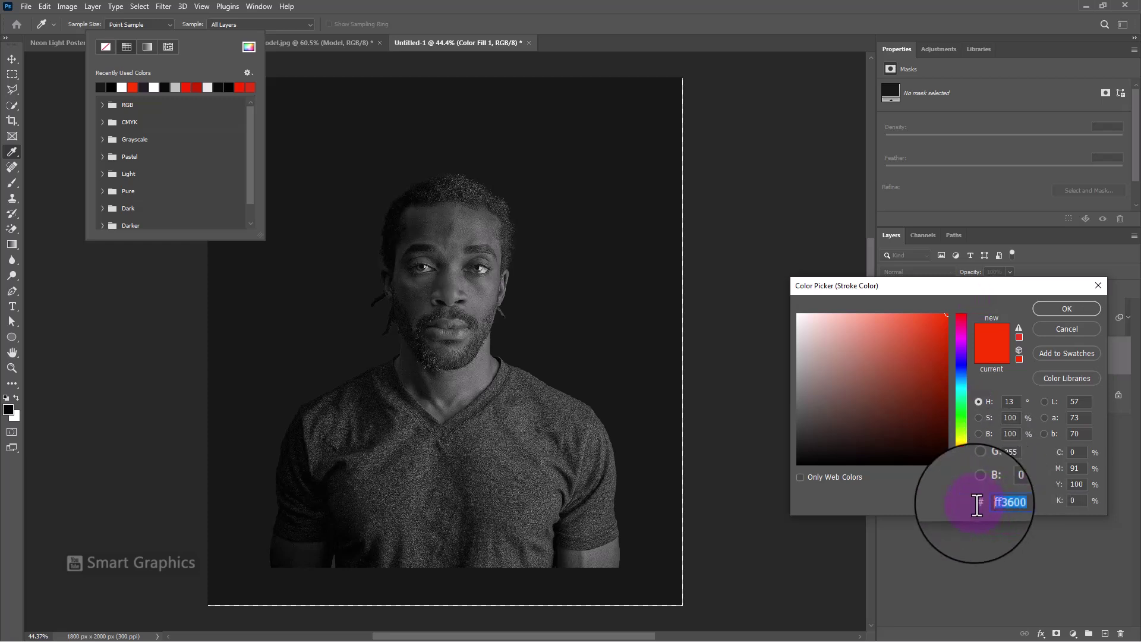
pyautogui.click(1065, 308)
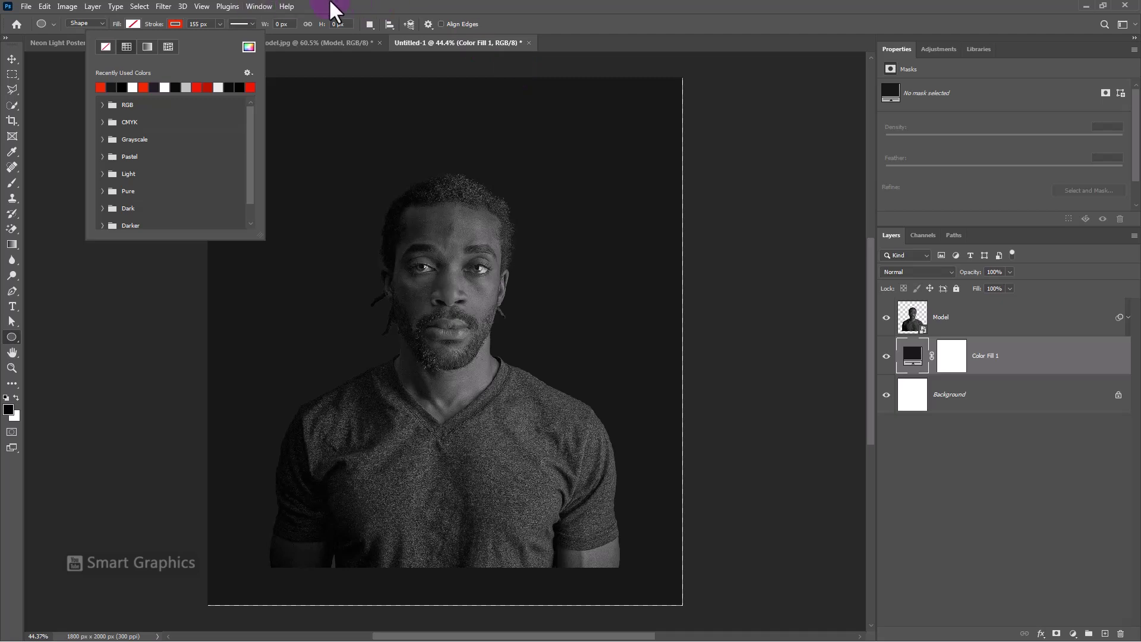
pyautogui.click(446, 291)
# - Draw the red ring behind the head and thin its stroke to about 29 px
pyautogui.moveTo(445, 289)
pyautogui.mouseDown()
pyautogui.moveTo(571, 434)
pyautogui.moveTo(575, 417)
pyautogui.mouseUp()
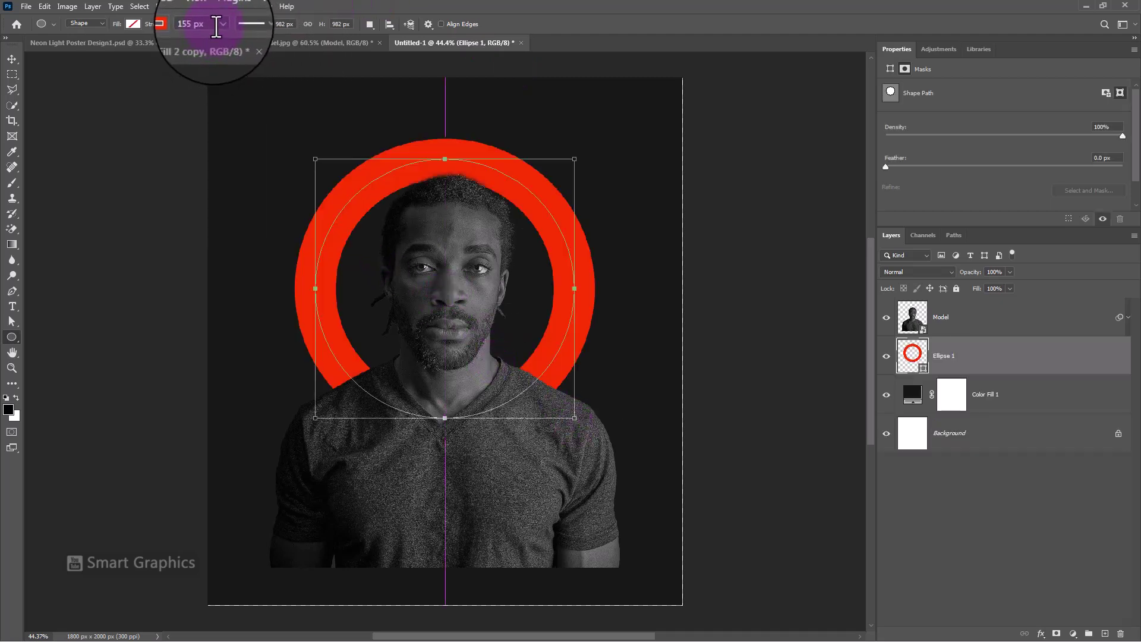
pyautogui.click(222, 24)
pyautogui.moveTo(198, 36); pyautogui.dragTo(188, 36)
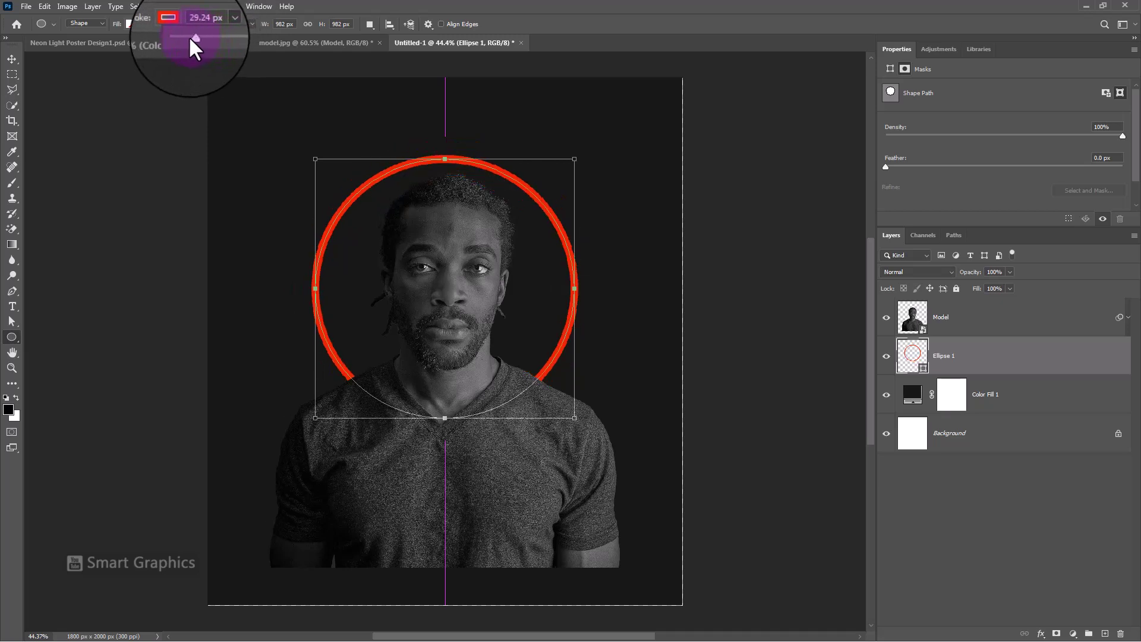
pyautogui.press('Return')
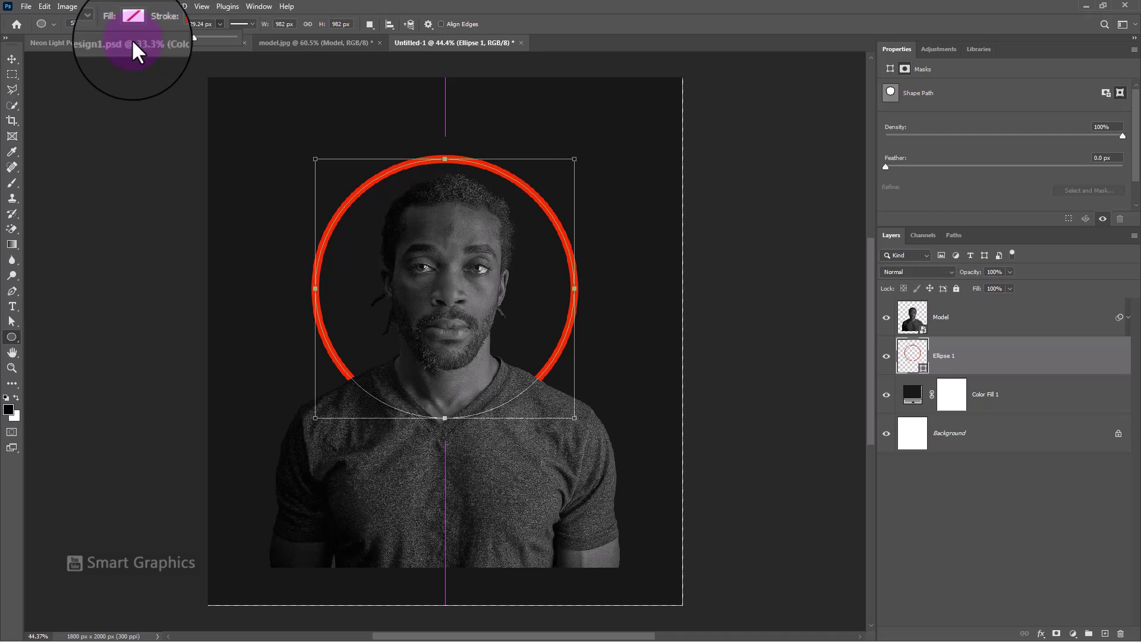
# - Scale the ring down slightly with Free Transform, then show the dark fill layer
pyautogui.click(14, 57)
pyautogui.hotkey('ctrl', 't')
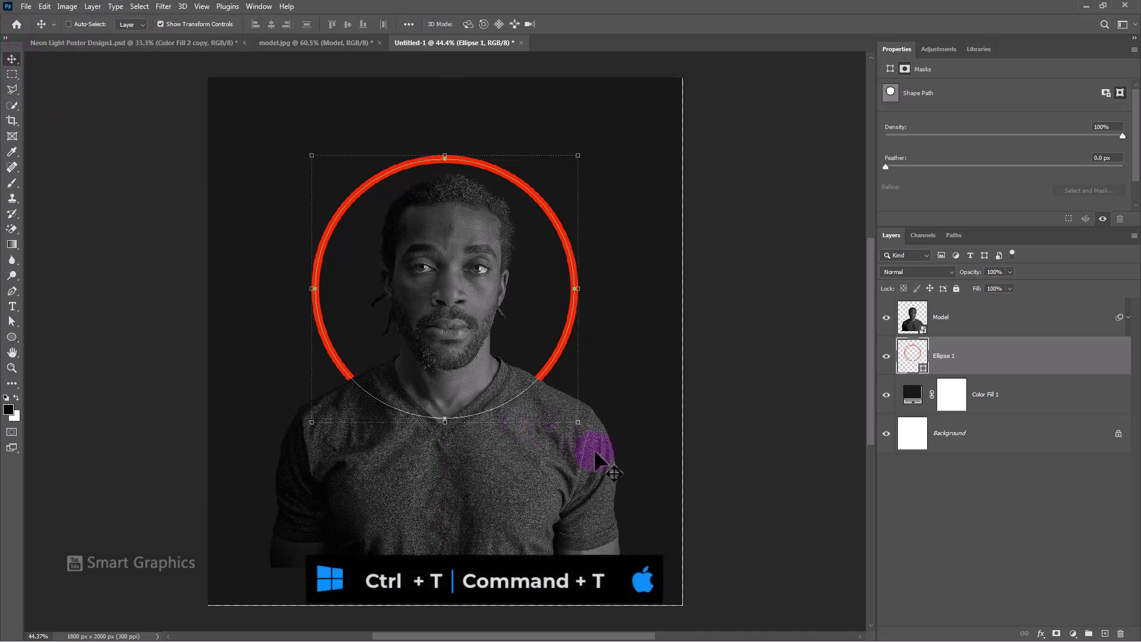
pyautogui.moveTo(580, 425); pyautogui.dragTo(504, 351)
pyautogui.press('Return')
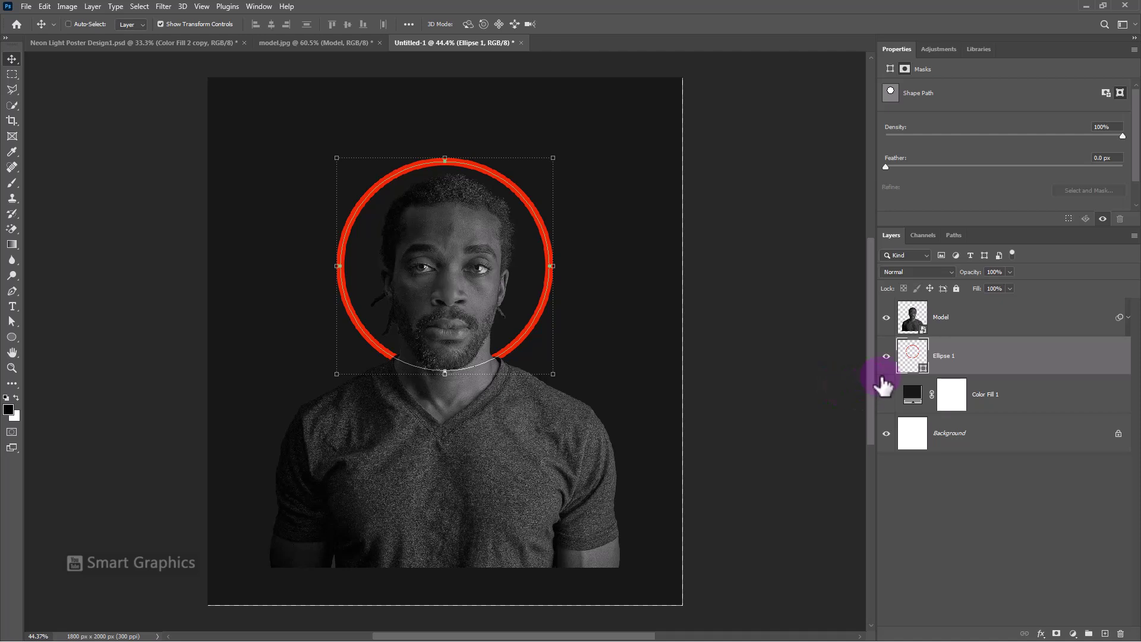
pyautogui.click(885, 390)
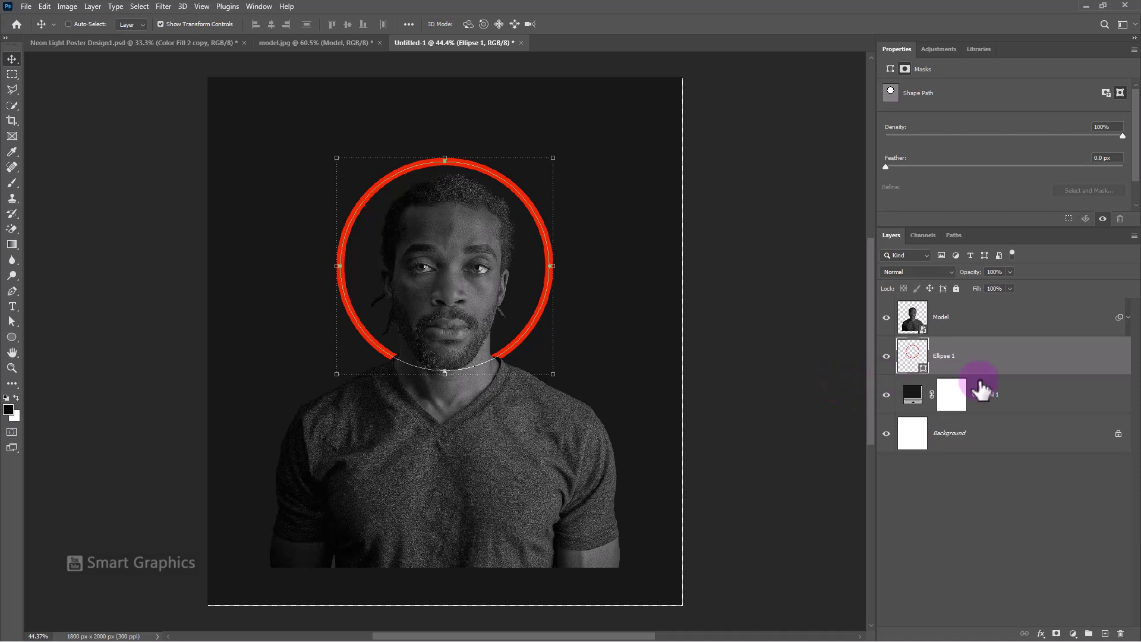
# - Give Ellipse 1 an Outer Glow: Linear Dodge (Add), colour ff3600, Softer technique
pyautogui.rightClick(1068, 375)
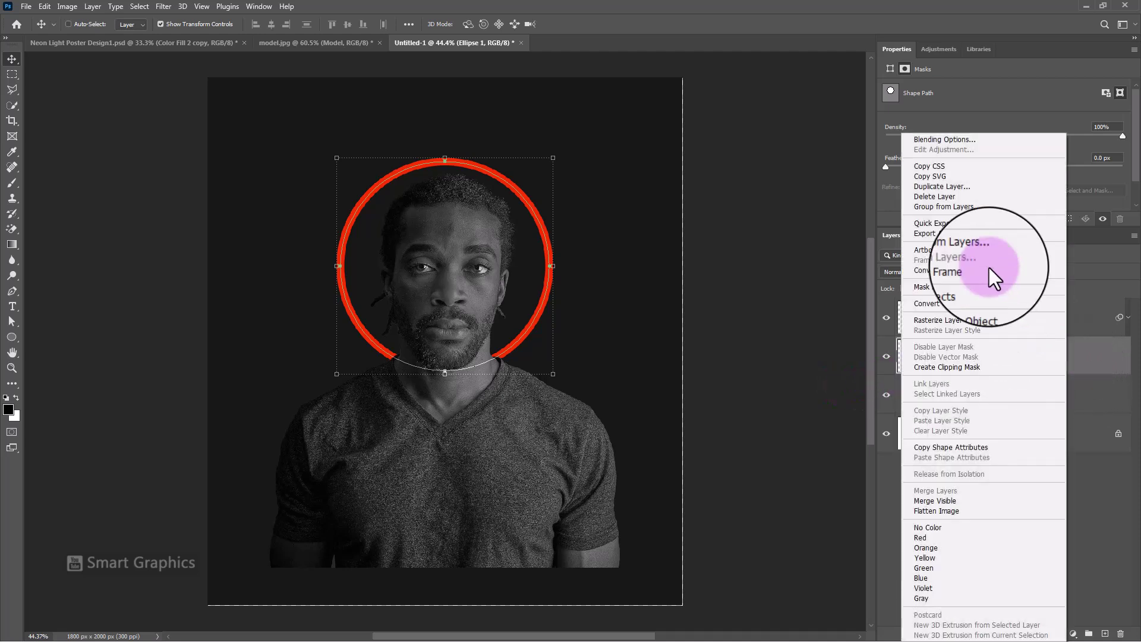
pyautogui.click(932, 142)
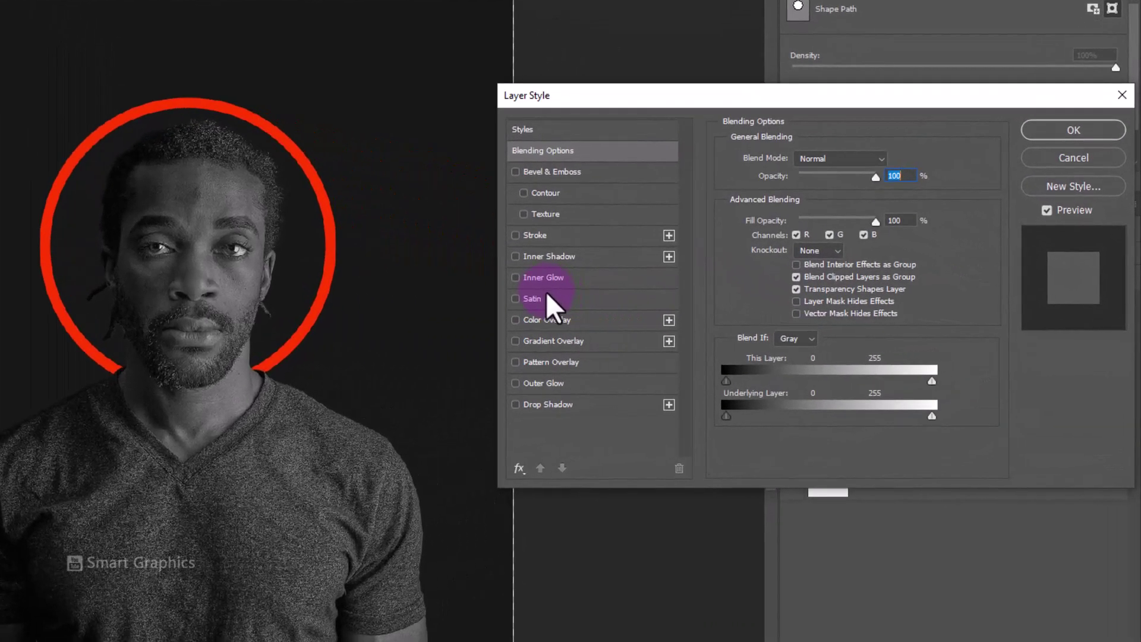
pyautogui.click(720, 367)
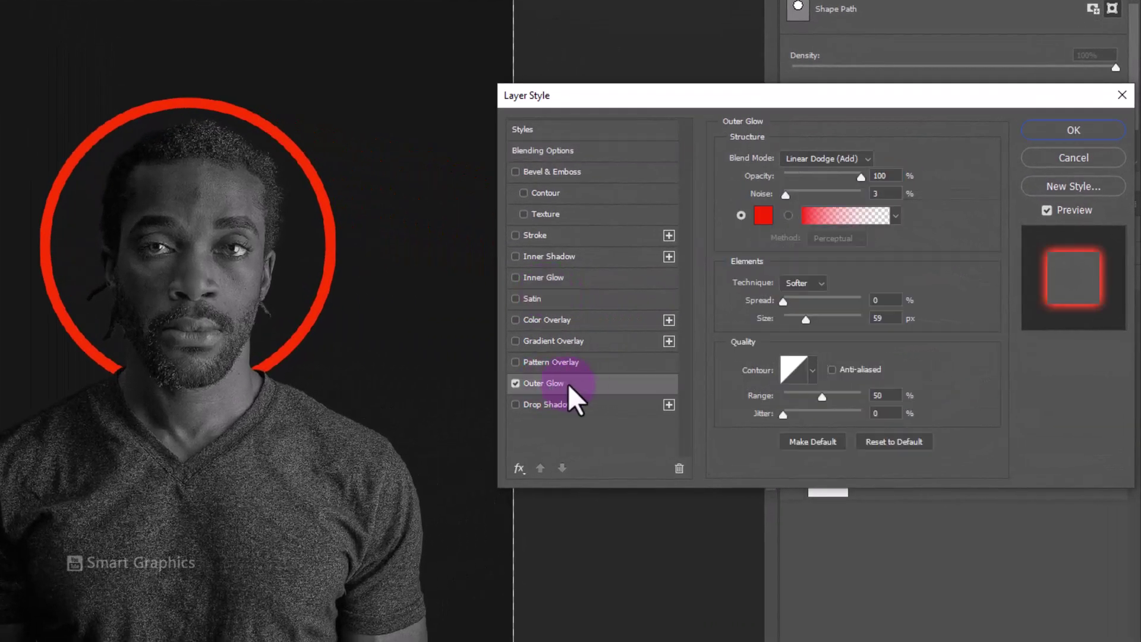
pyautogui.click(844, 158)
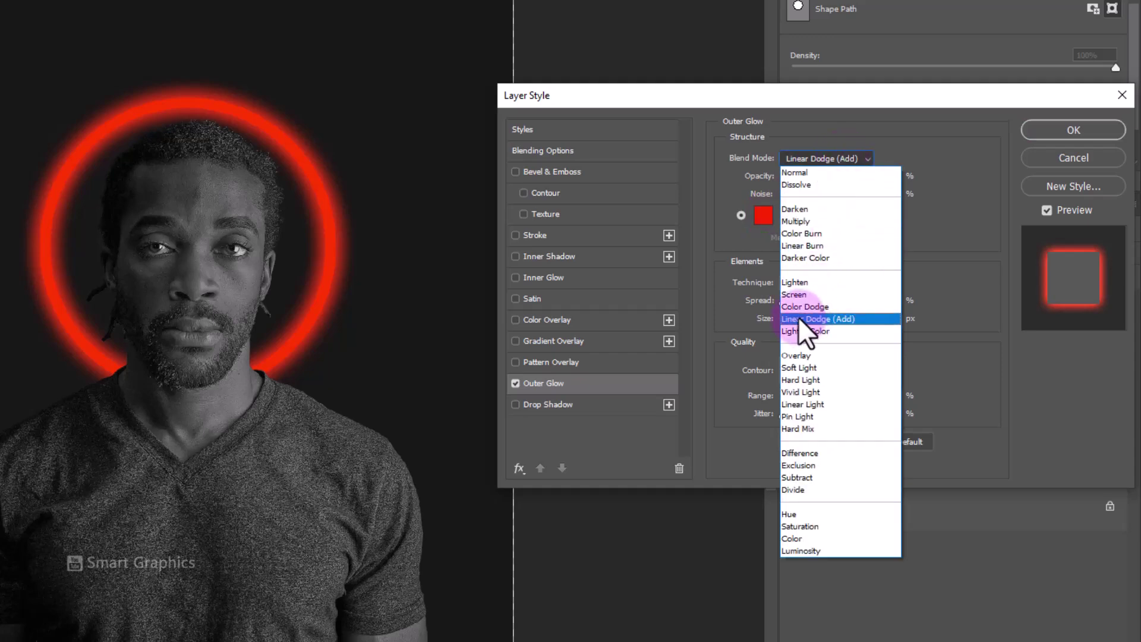
pyautogui.click(798, 319)
pyautogui.click(835, 177)
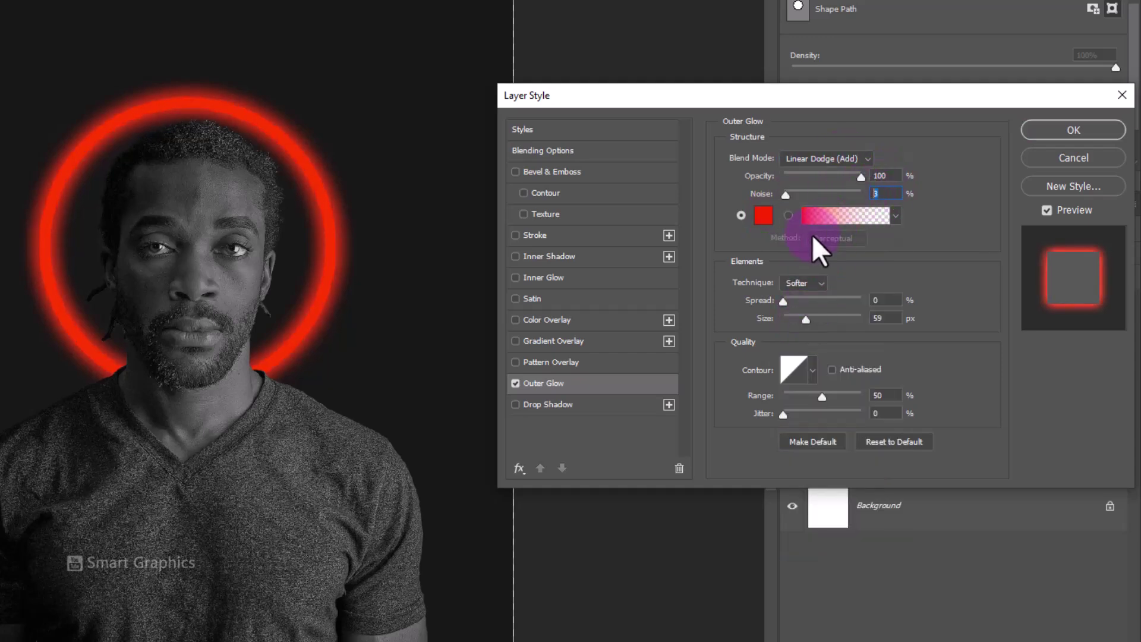
pyautogui.click(766, 221)
pyautogui.click(984, 570)
pyautogui.write('ff3600')
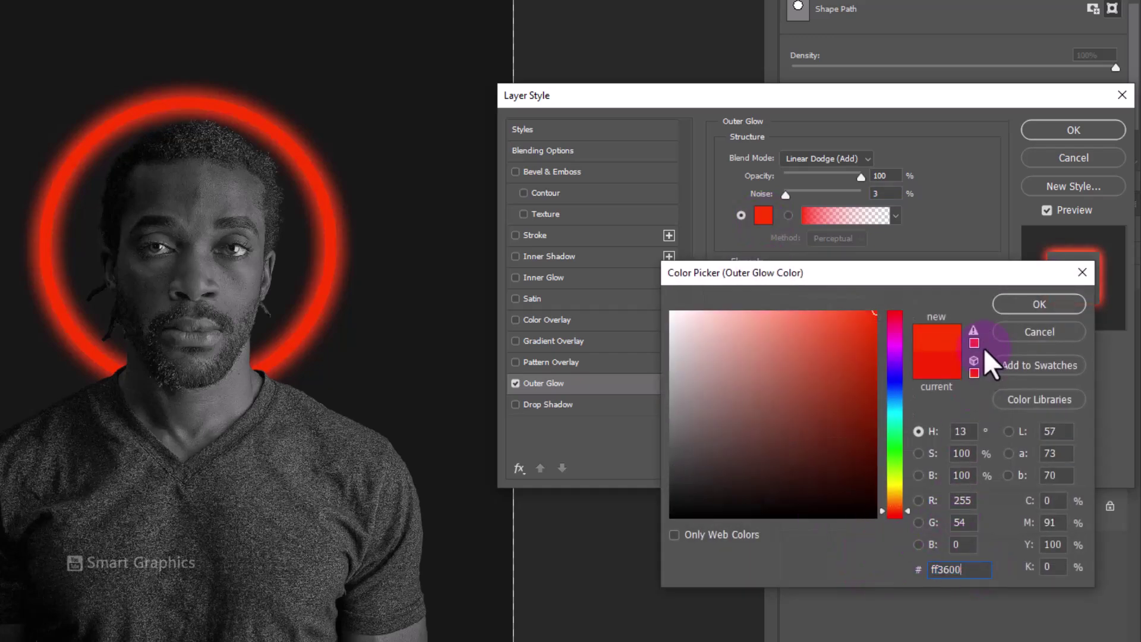
pyautogui.click(1024, 312)
pyautogui.click(832, 287)
pyautogui.click(809, 297)
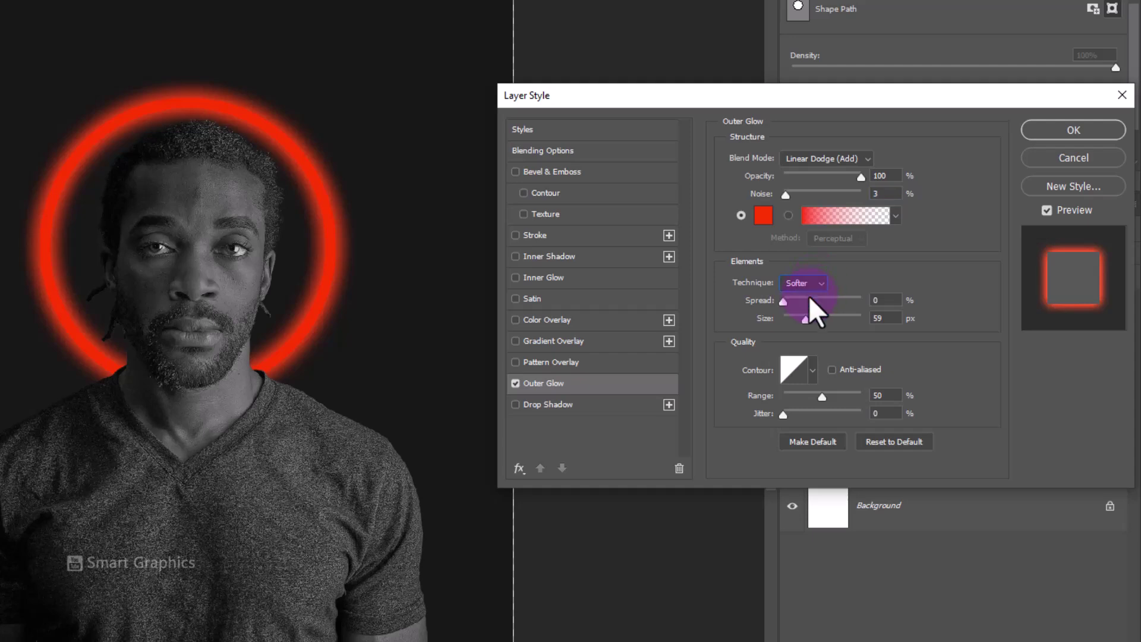
pyautogui.click(879, 303)
# - Add a pale pink Color Overlay to the ring and apply the layer styles
pyautogui.click(547, 319)
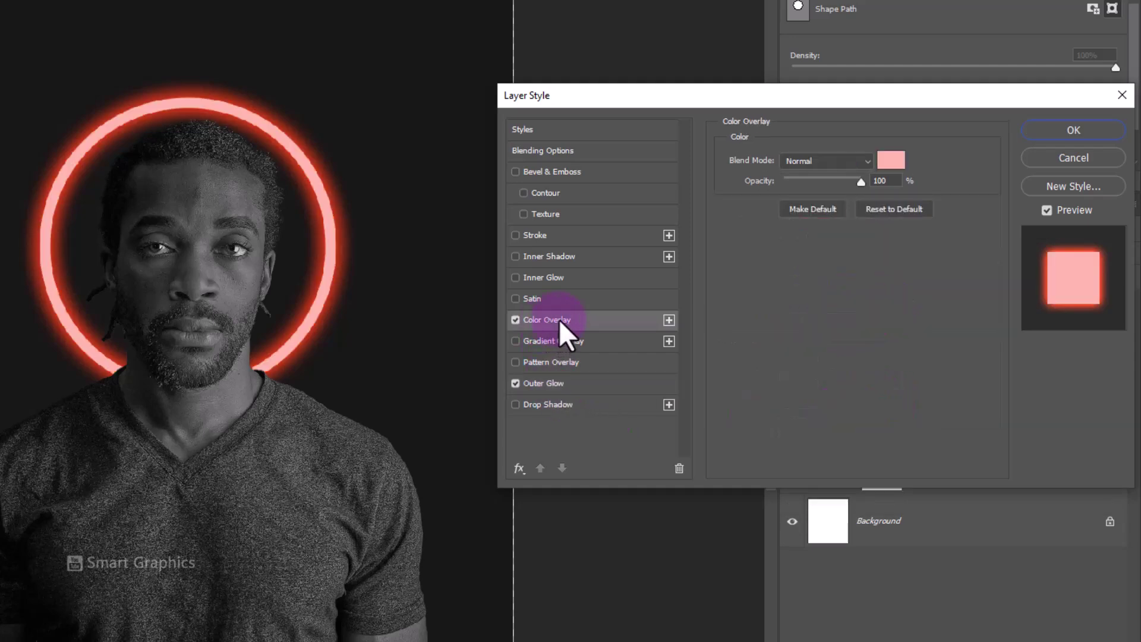
pyautogui.click(891, 159)
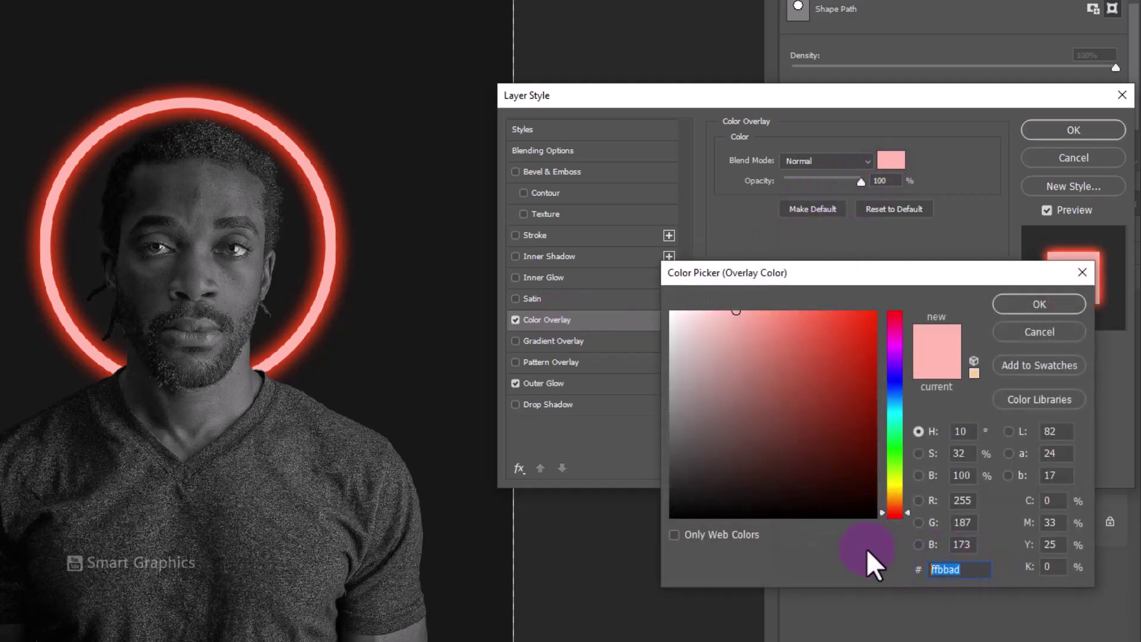
pyautogui.click(728, 311)
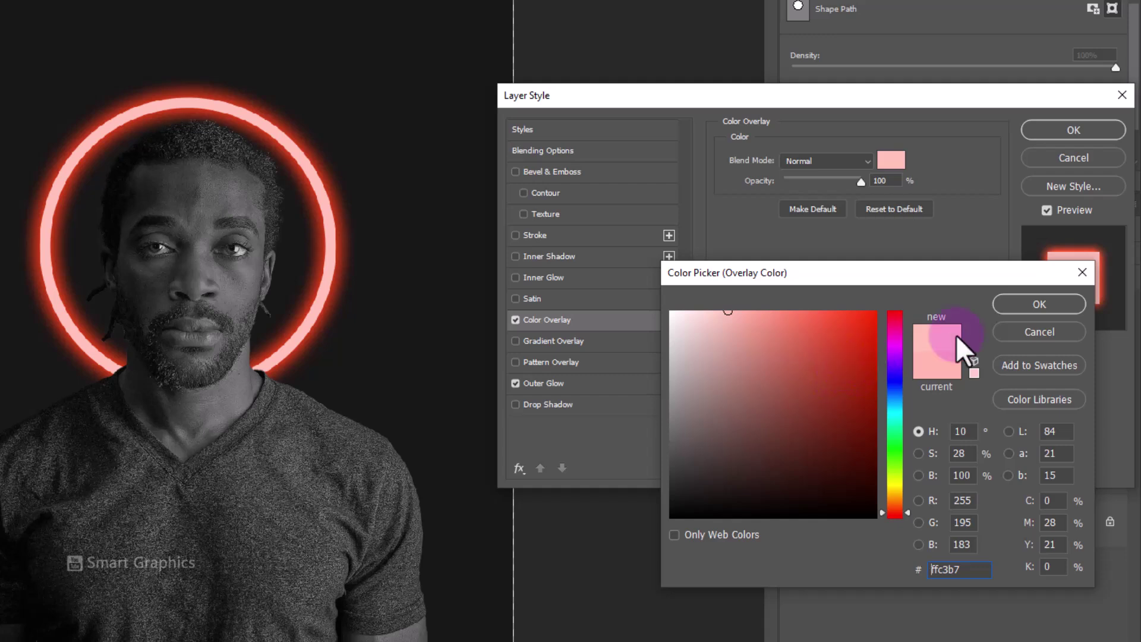
pyautogui.click(1035, 305)
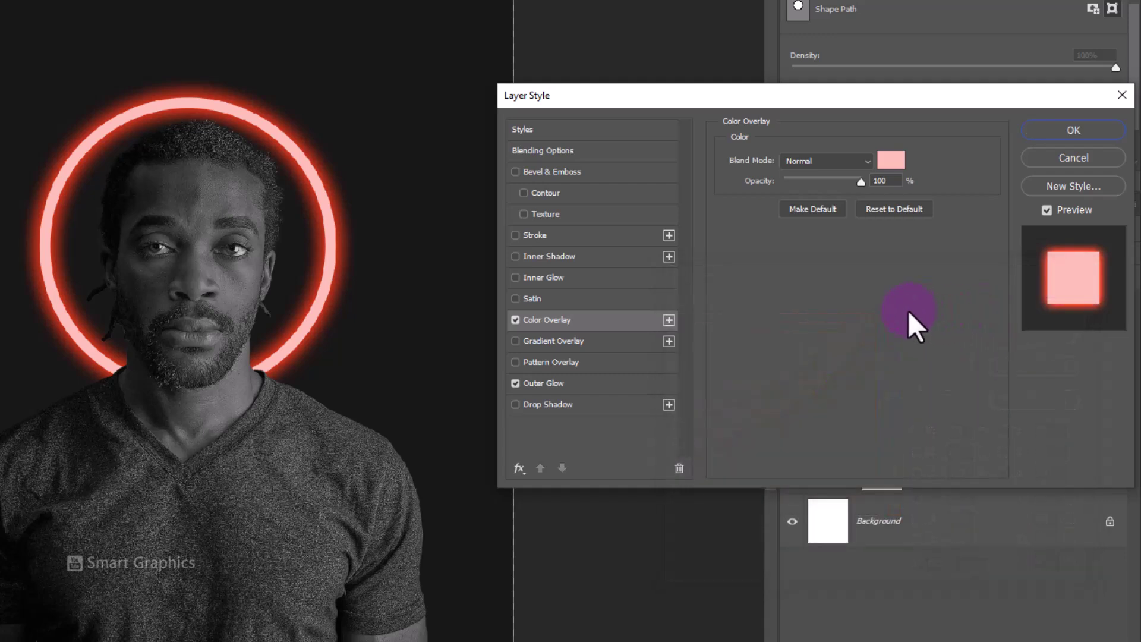
pyautogui.click(1073, 130)
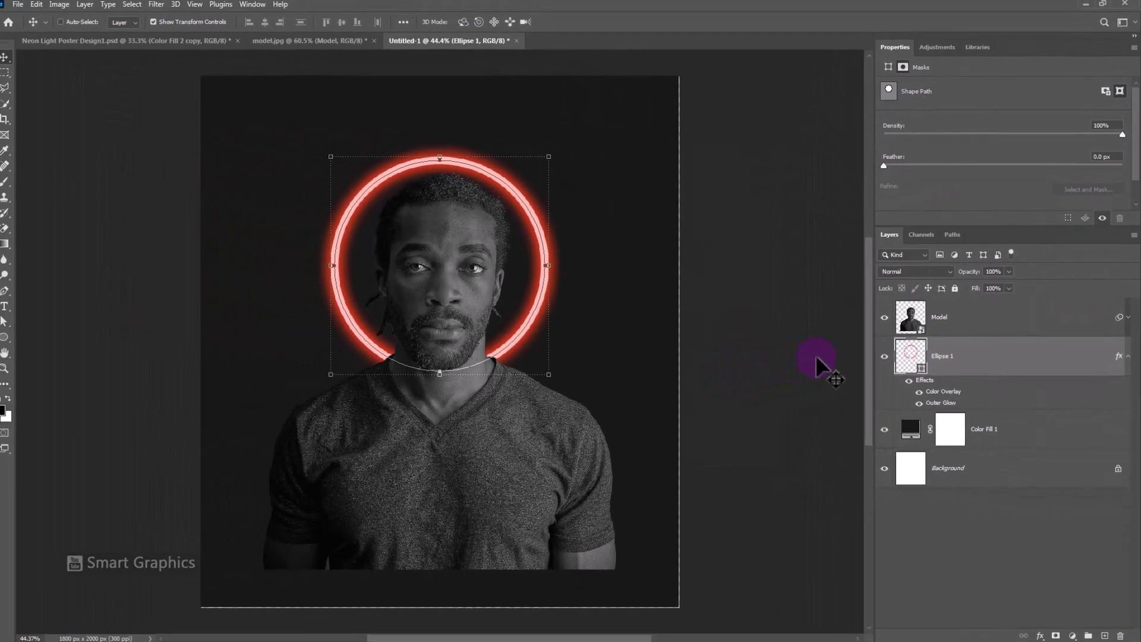
# - Add a new layer above Color Fill 1 and set the foreground colour to ff3600
pyautogui.click(1028, 440)
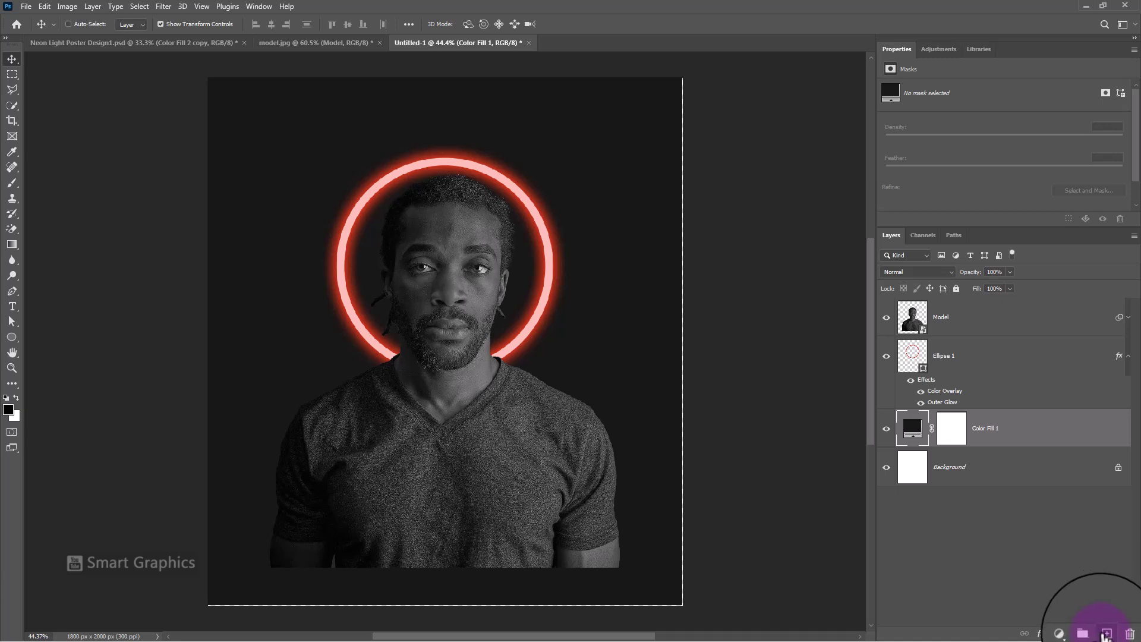
pyautogui.click(1106, 633)
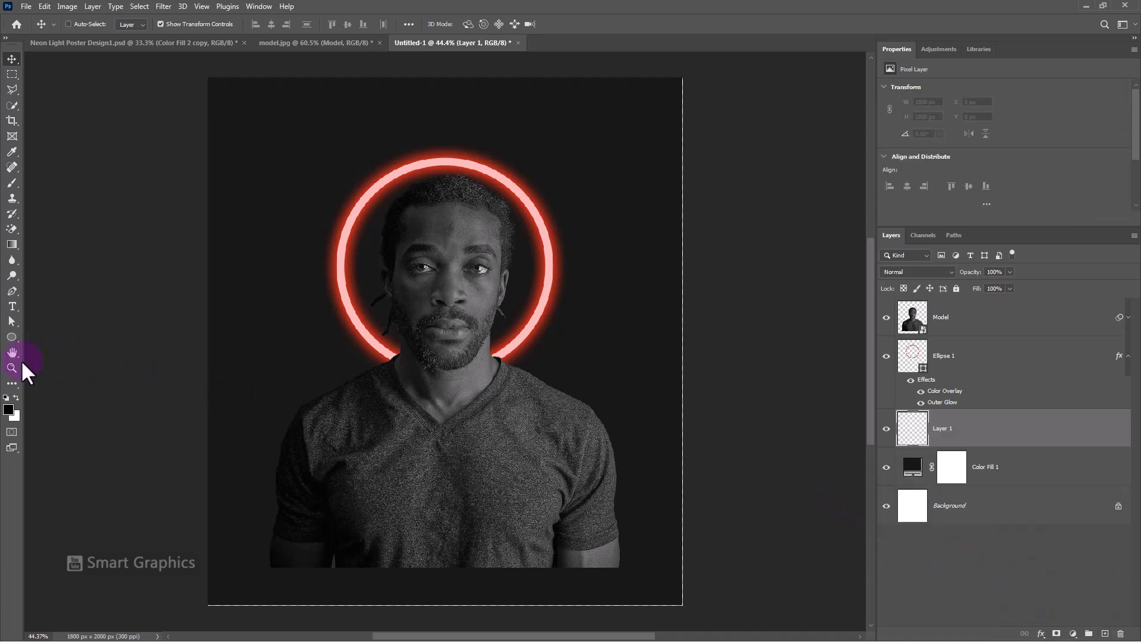
pyautogui.click(12, 184)
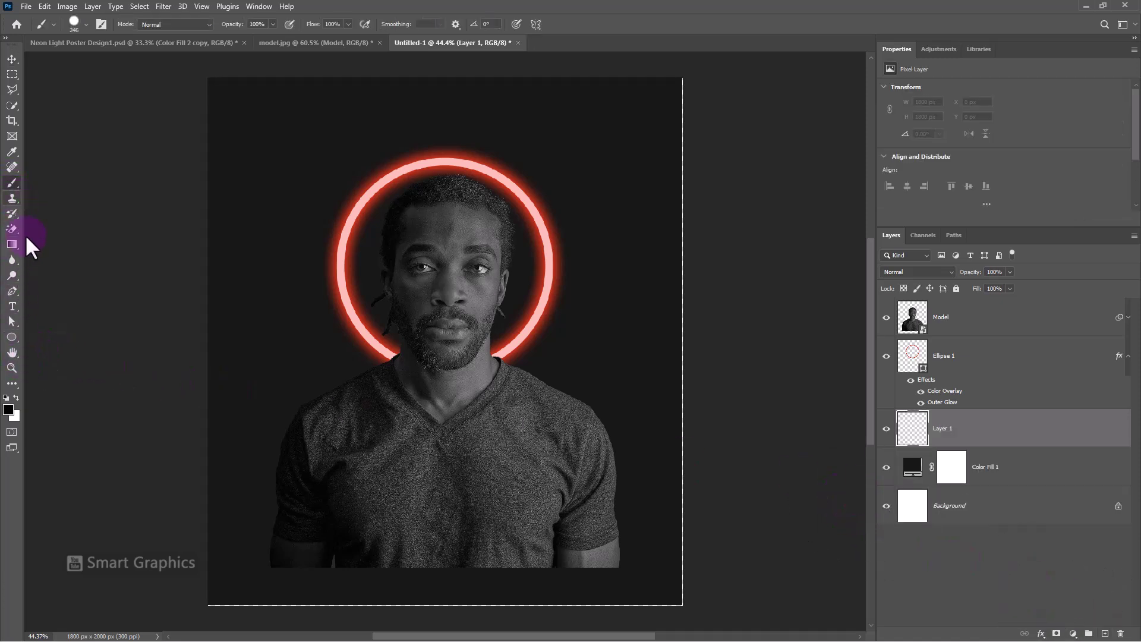
pyautogui.click(9, 411)
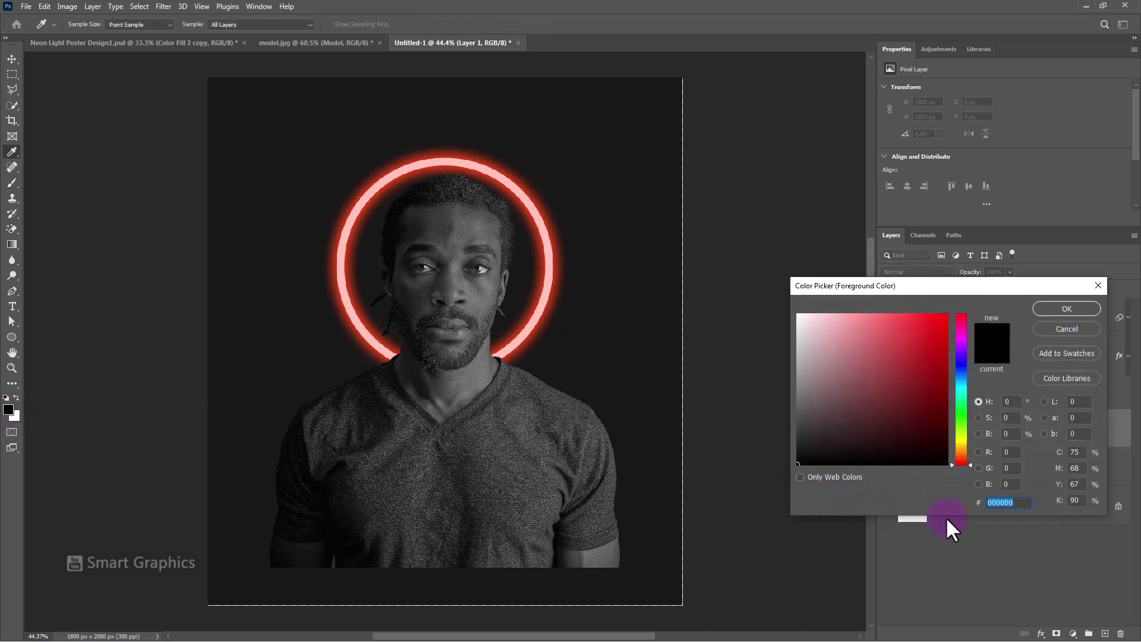
pyautogui.write('ff3600')
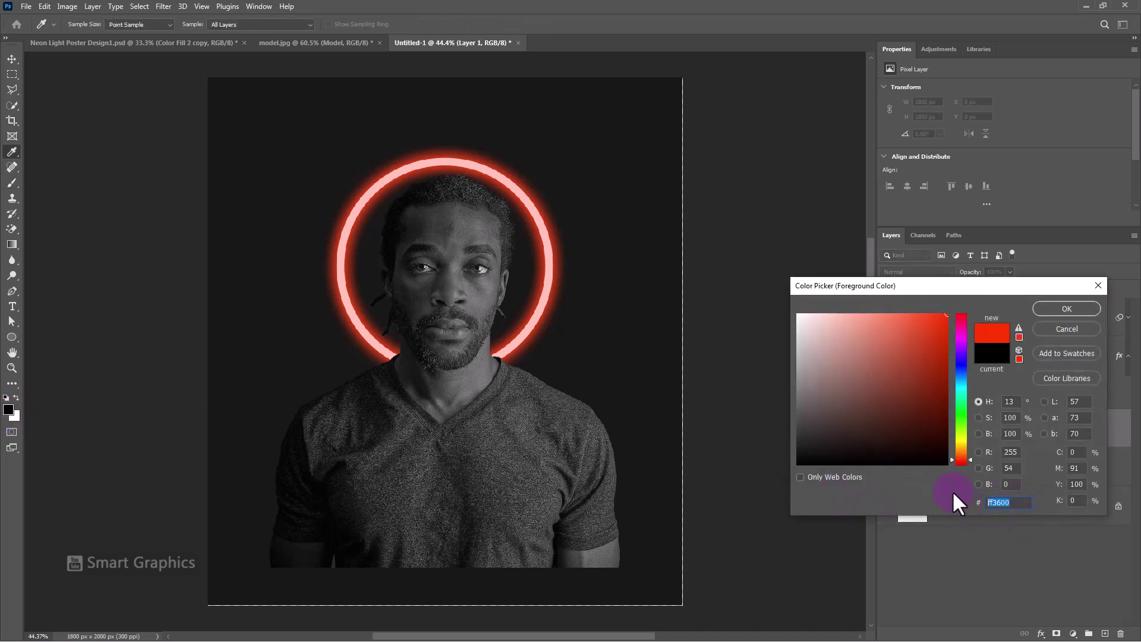
pyautogui.click(1058, 310)
# - Paint one soft red glow behind the head with a ~1589 px soft round brush
pyautogui.press('b')
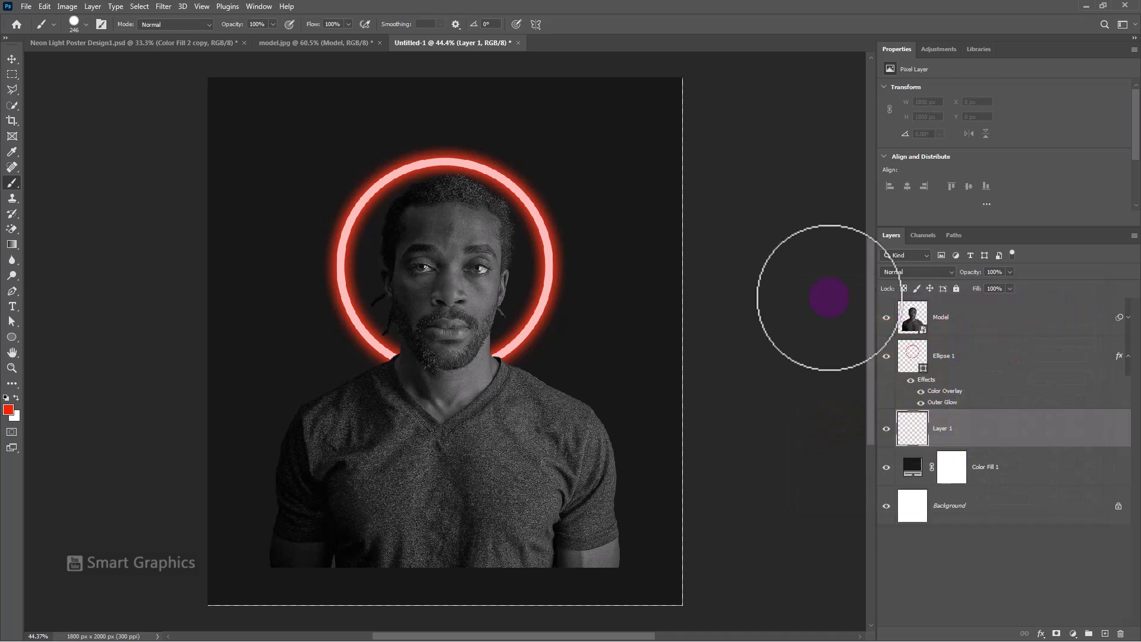
pyautogui.rightClick(464, 335)
pyautogui.click(517, 440)
pyautogui.press('Return')
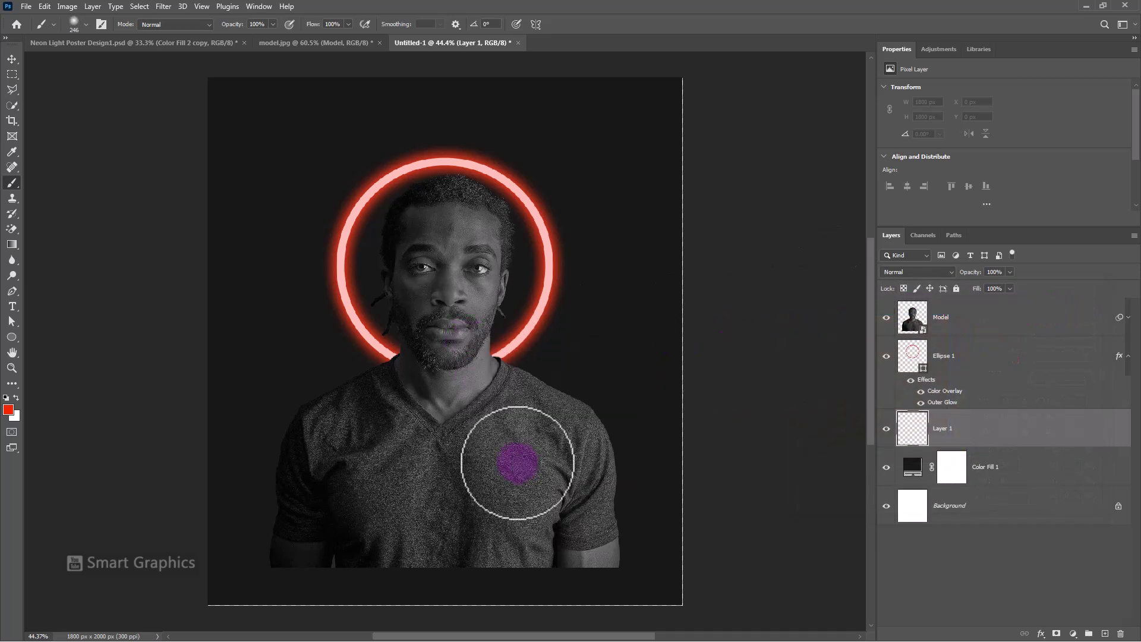
pyautogui.moveTo(403, 327)
pyautogui.mouseDown()
pyautogui.moveTo(586, 369)
pyautogui.moveTo(558, 339)
pyautogui.moveTo(439, 268)
pyautogui.mouseUp()
pyautogui.click(436, 270)
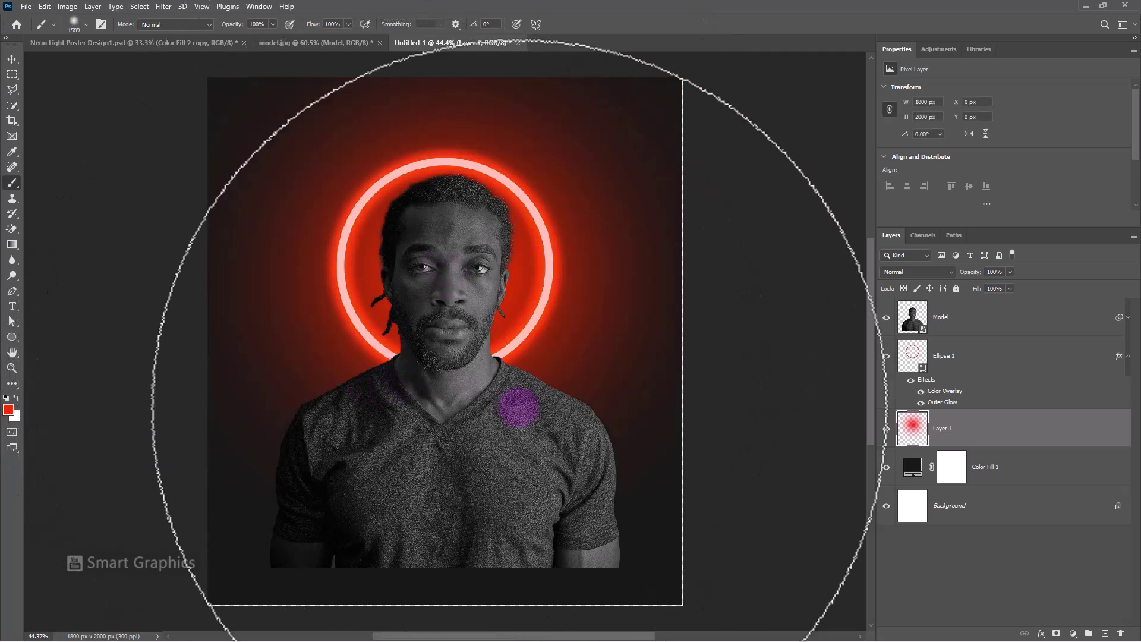
pyautogui.click(1021, 320)
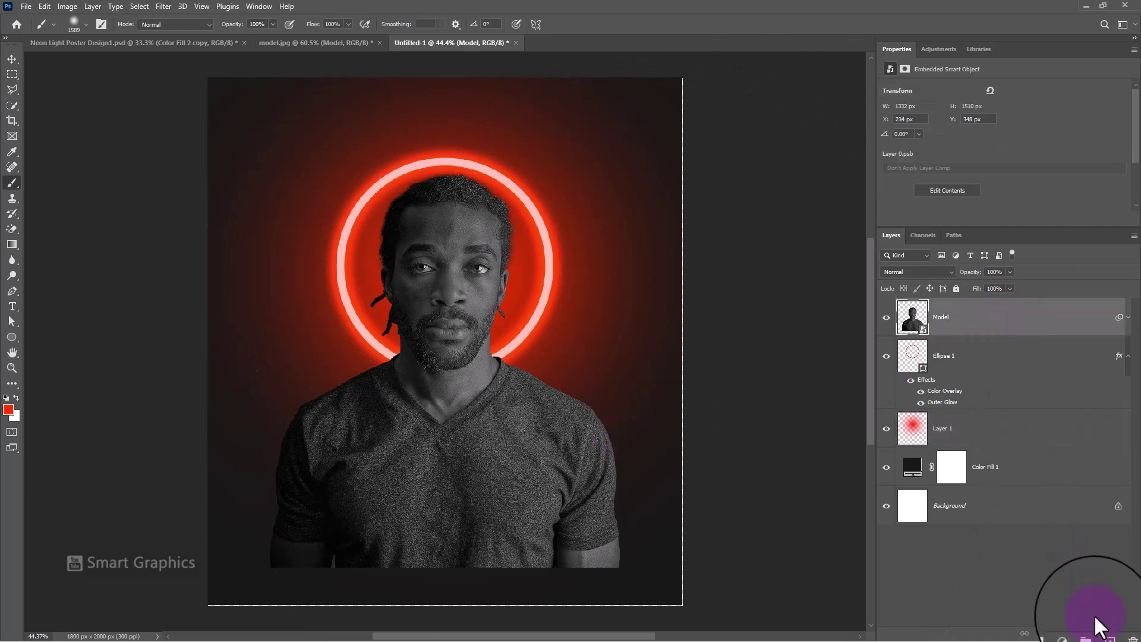
# - Add a red solid colour fill layer set to Overlay blending
pyautogui.click(1073, 633)
pyautogui.click(1075, 426)
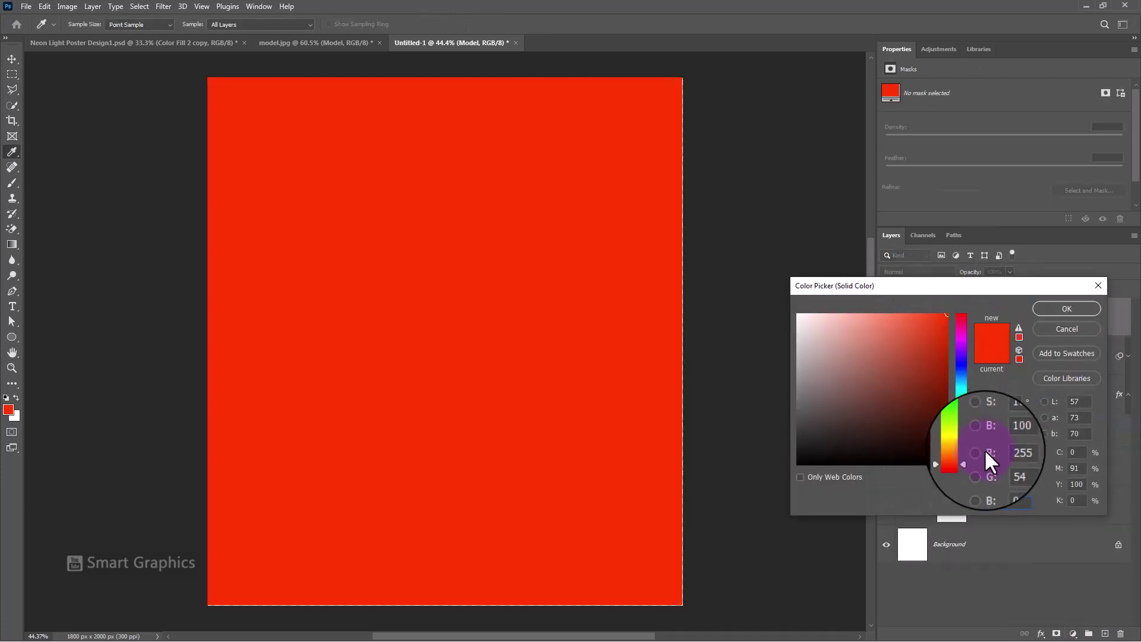
pyautogui.click(1060, 307)
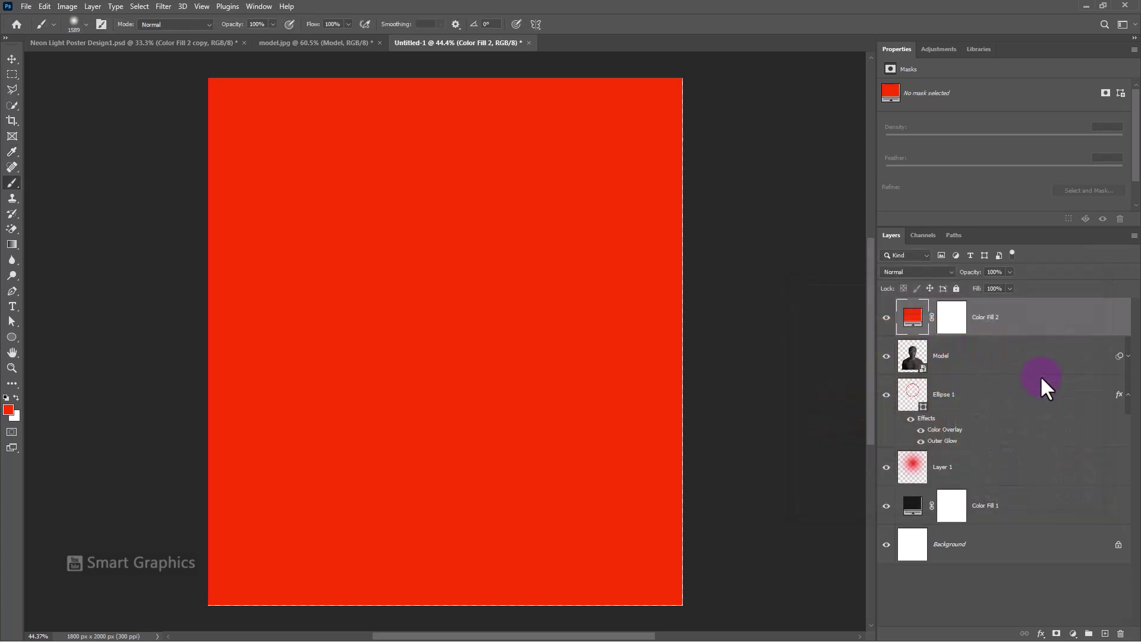
pyautogui.click(937, 273)
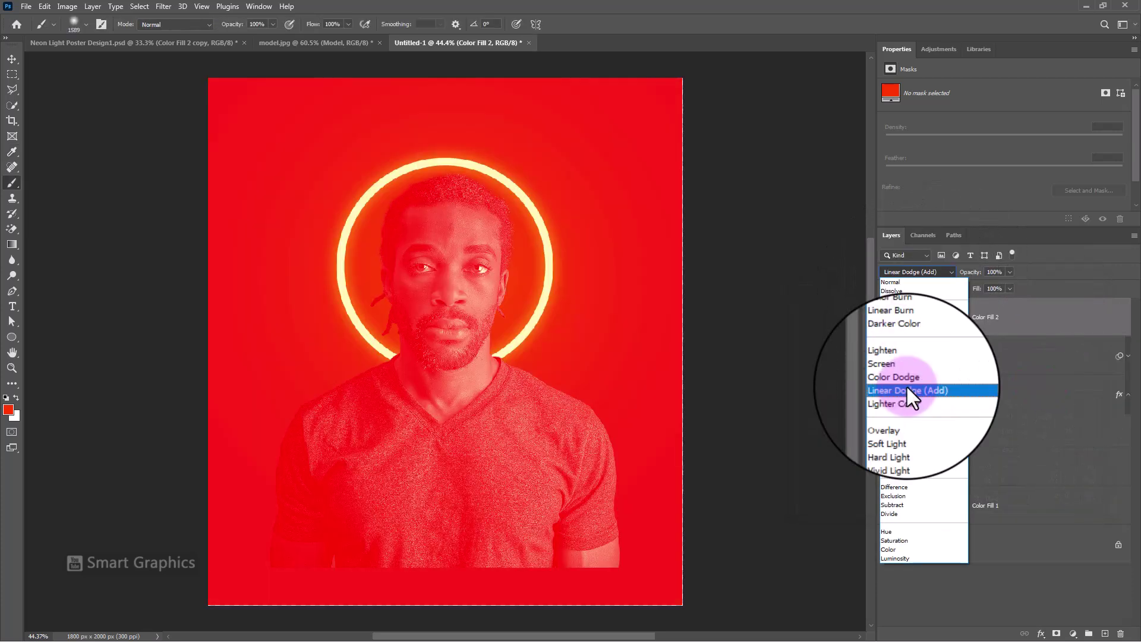
pyautogui.click(897, 416)
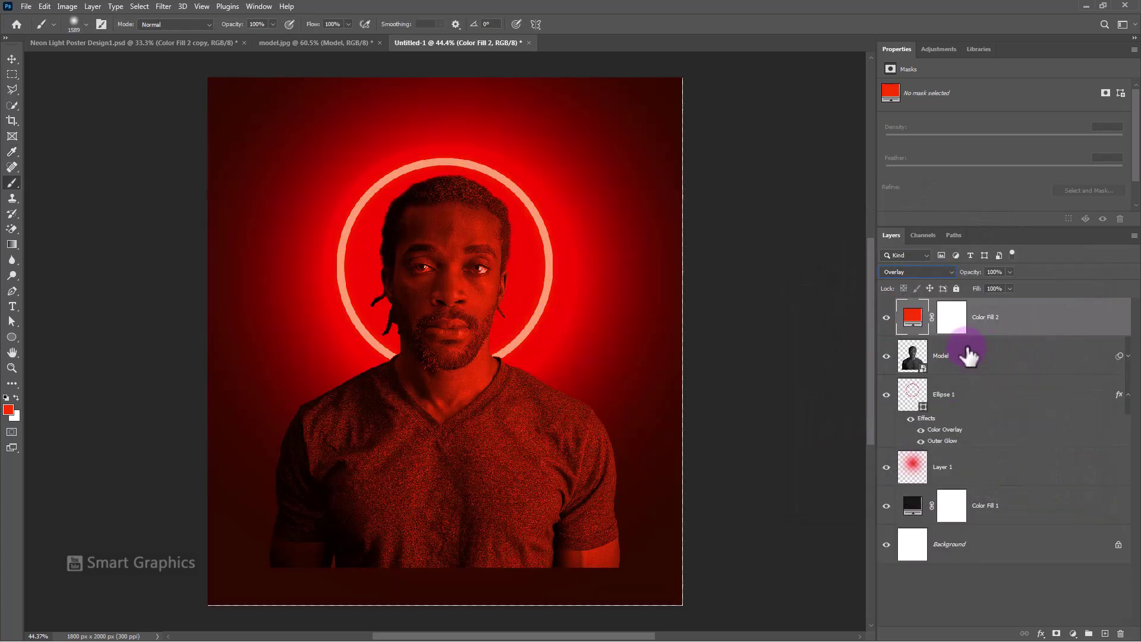
# - Clip the red fill to the Model layer and set its opacity to 63%
pyautogui.rightClick(999, 326)
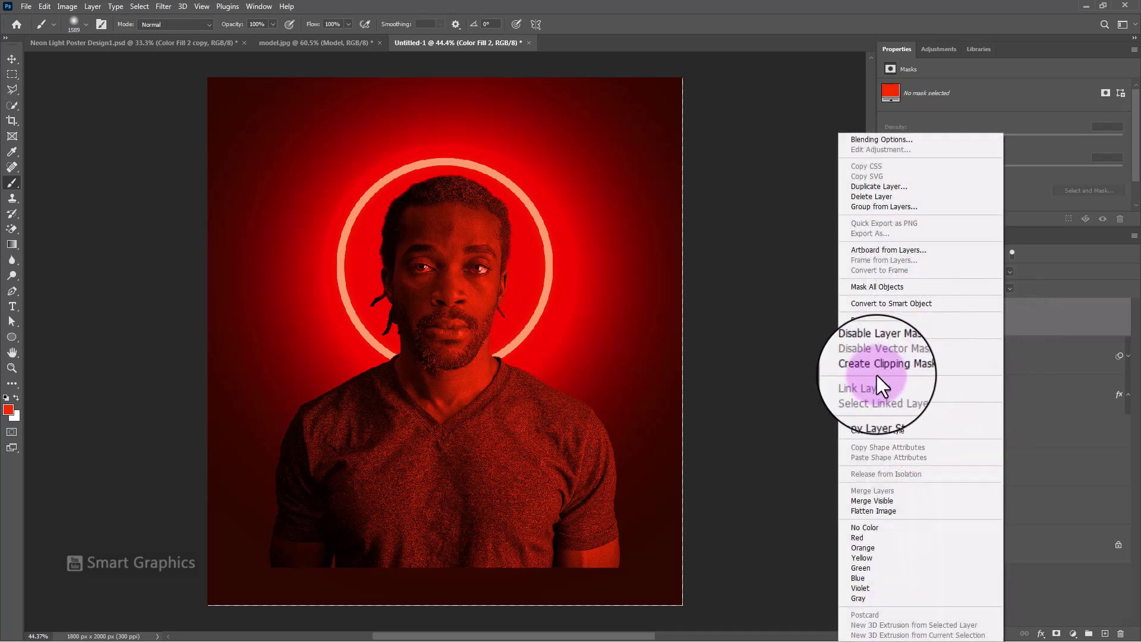
pyautogui.click(877, 372)
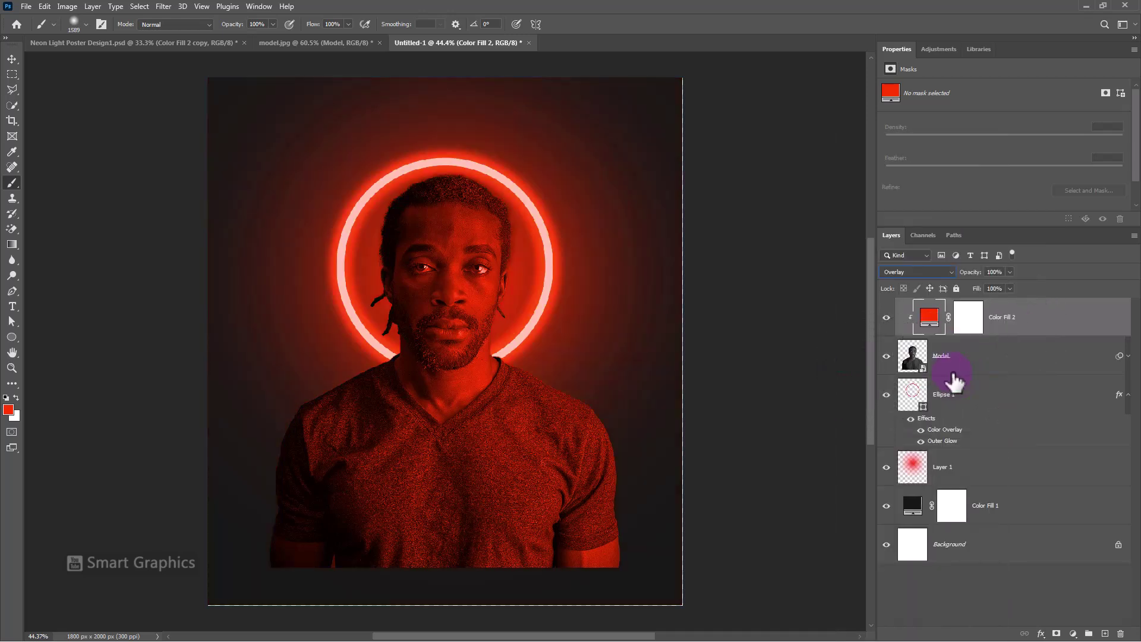
pyautogui.click(1010, 272)
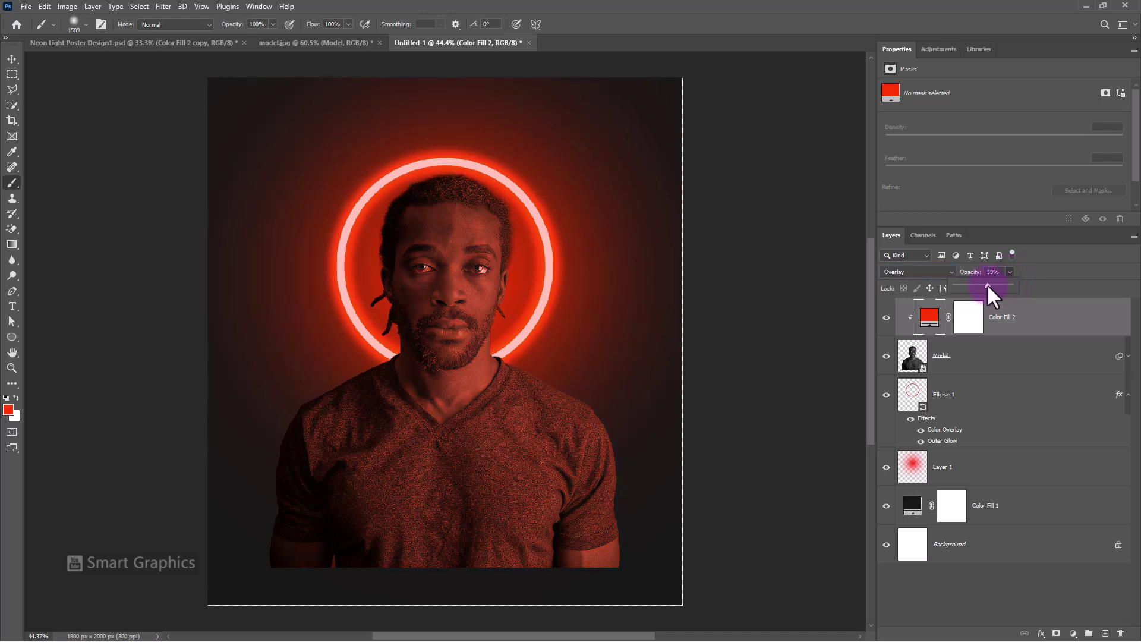
pyautogui.click(1008, 331)
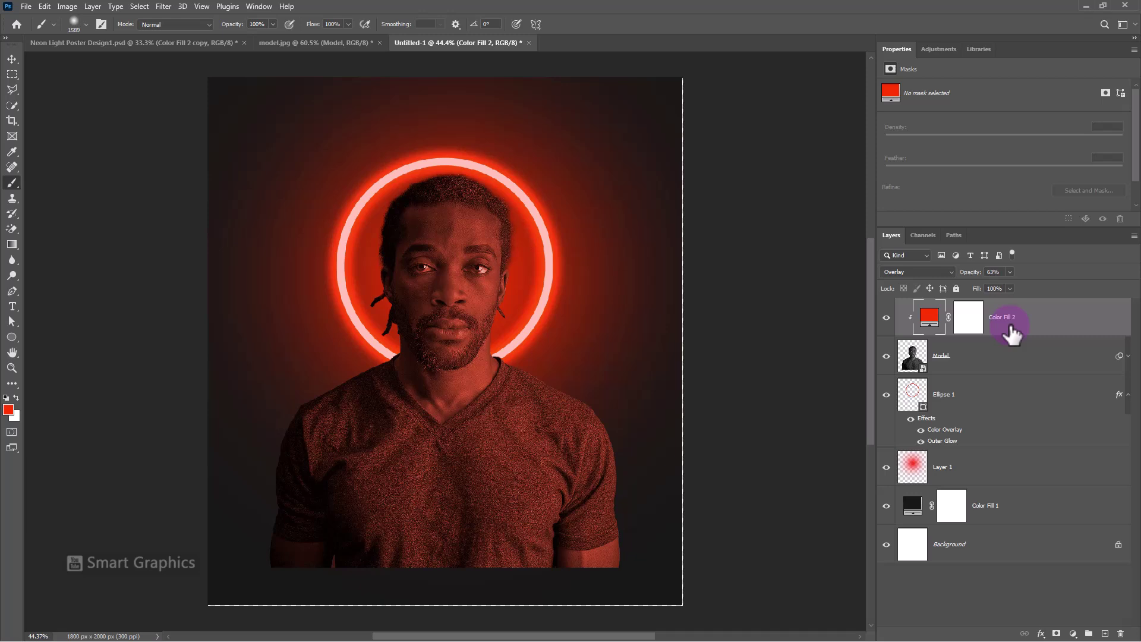
pyautogui.click(1072, 633)
# - Add another red fill layer, clip it to Model, and blend it in Color Dodge
pyautogui.click(1069, 421)
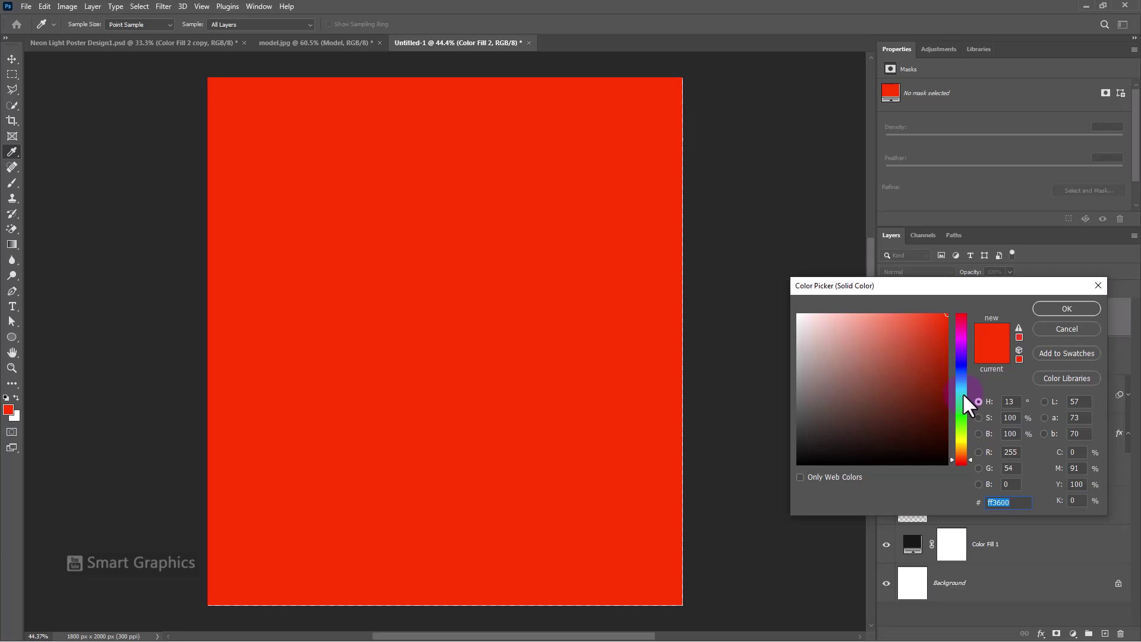
pyautogui.click(1057, 308)
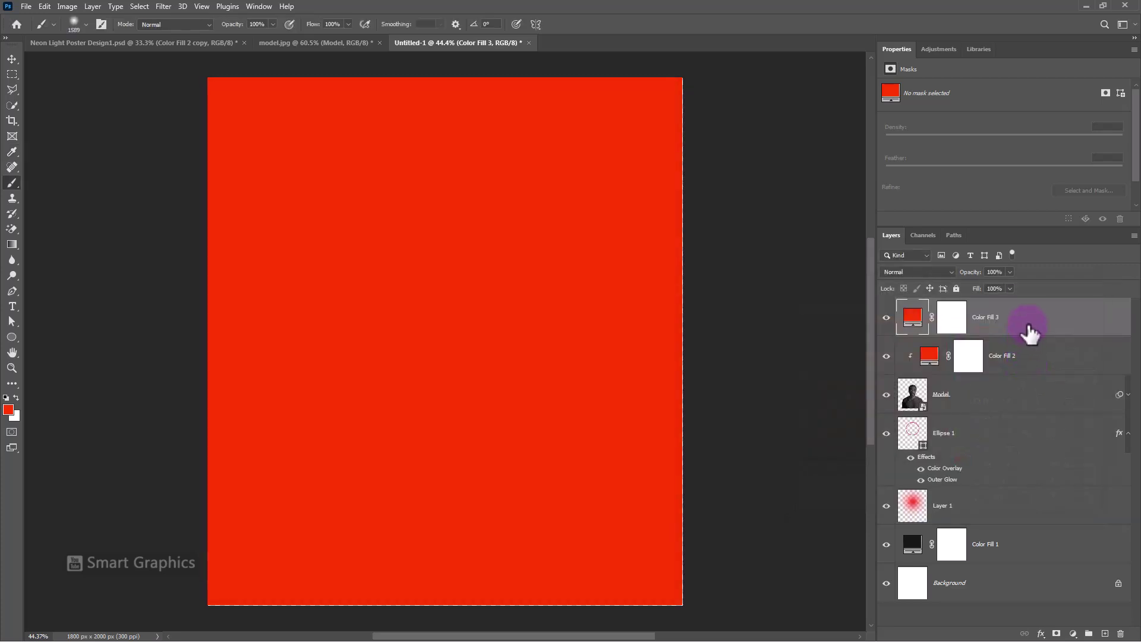
pyautogui.rightClick(1030, 334)
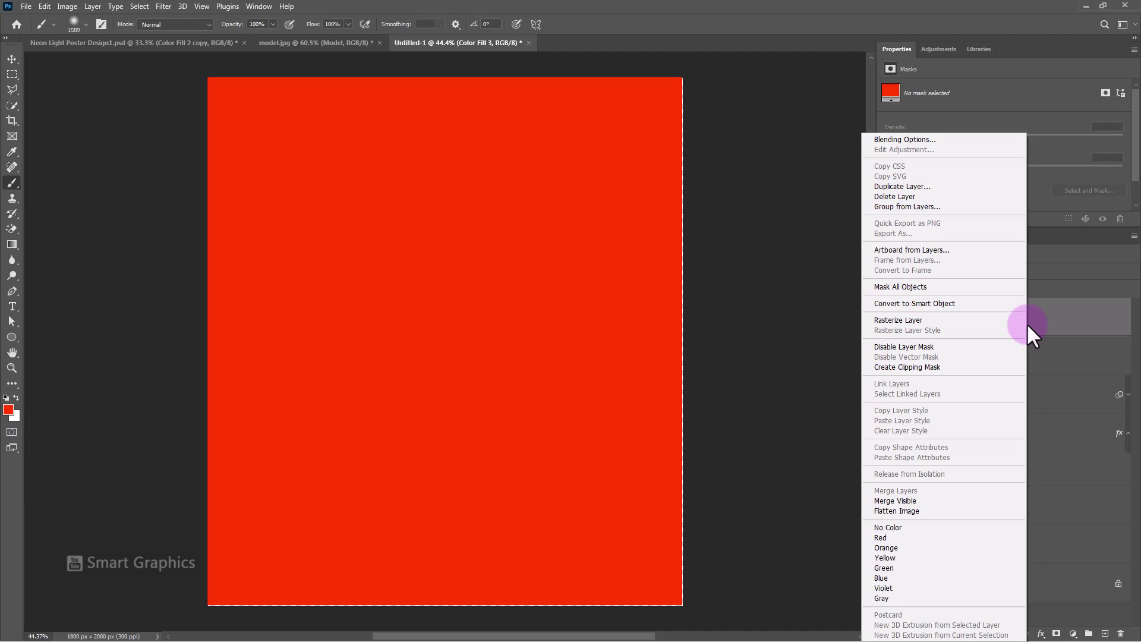
pyautogui.click(914, 367)
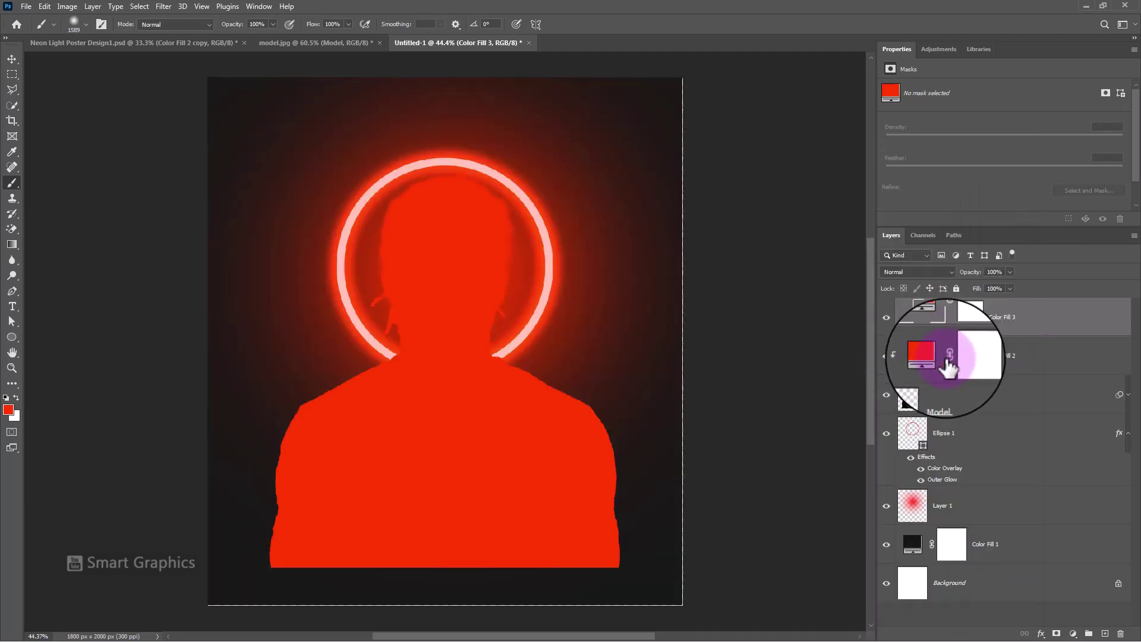
pyautogui.click(929, 271)
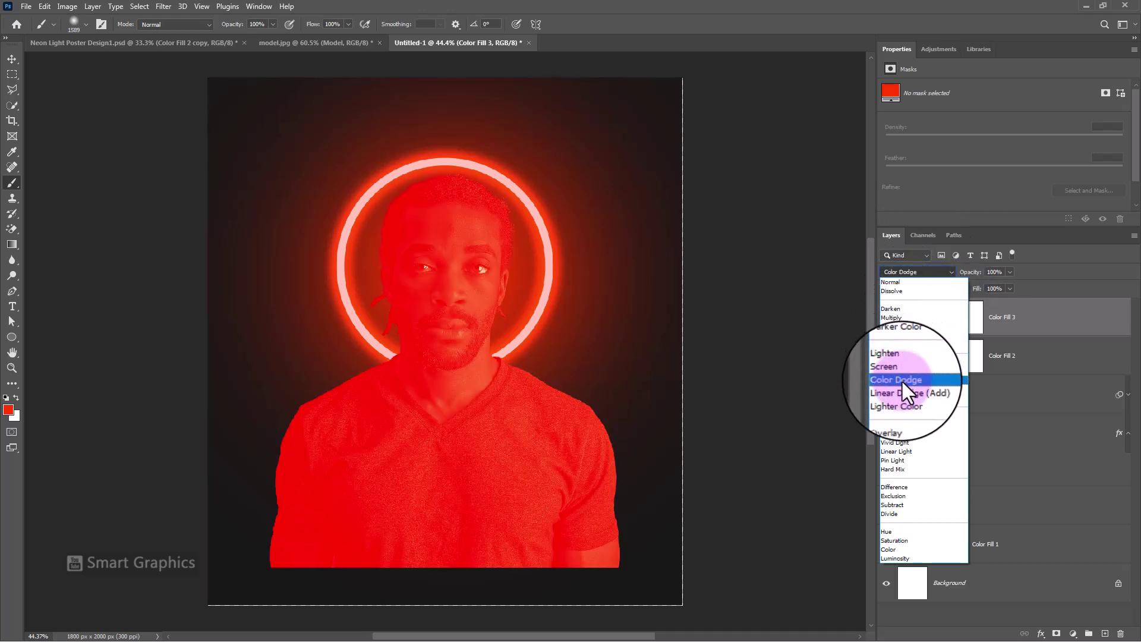
pyautogui.click(903, 380)
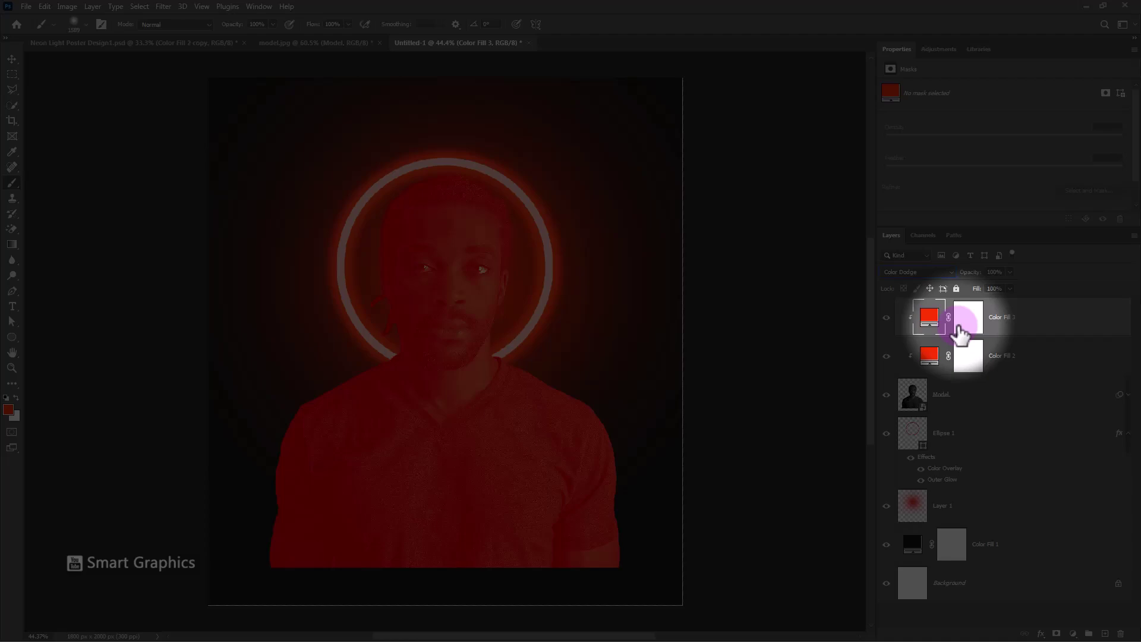
pyautogui.click(968, 324)
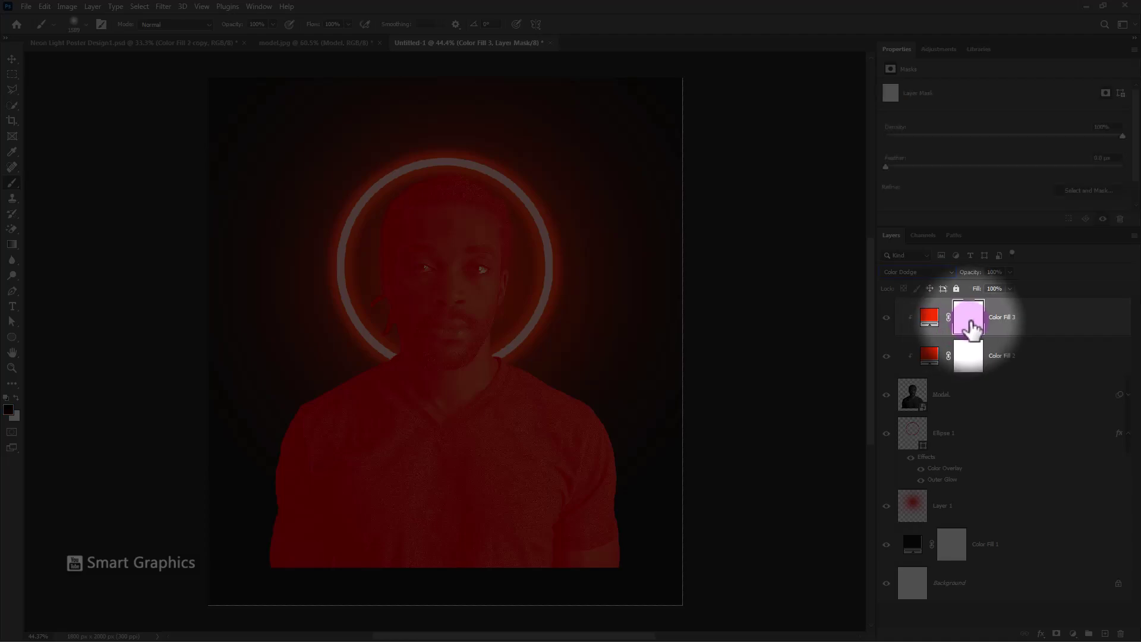
# - Invert Color Fill 3's mask to hide the red, and set a soft brush to 20% flow
pyautogui.hotkey('ctrl', 'i')
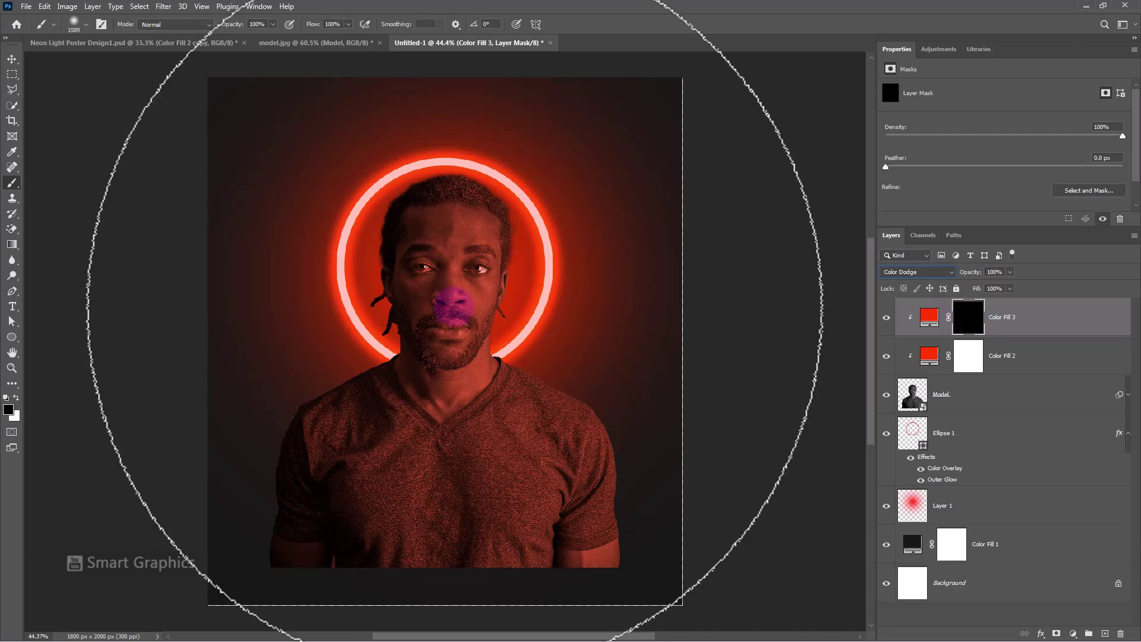
pyautogui.rightClick(356, 299)
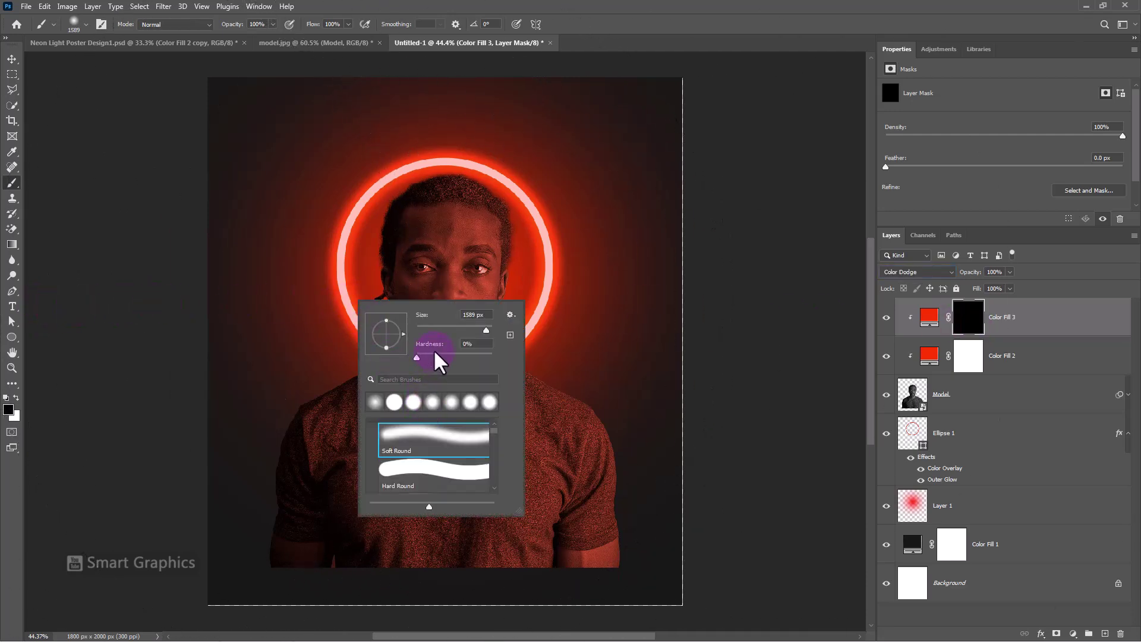
pyautogui.click(419, 316)
pyautogui.click(370, 11)
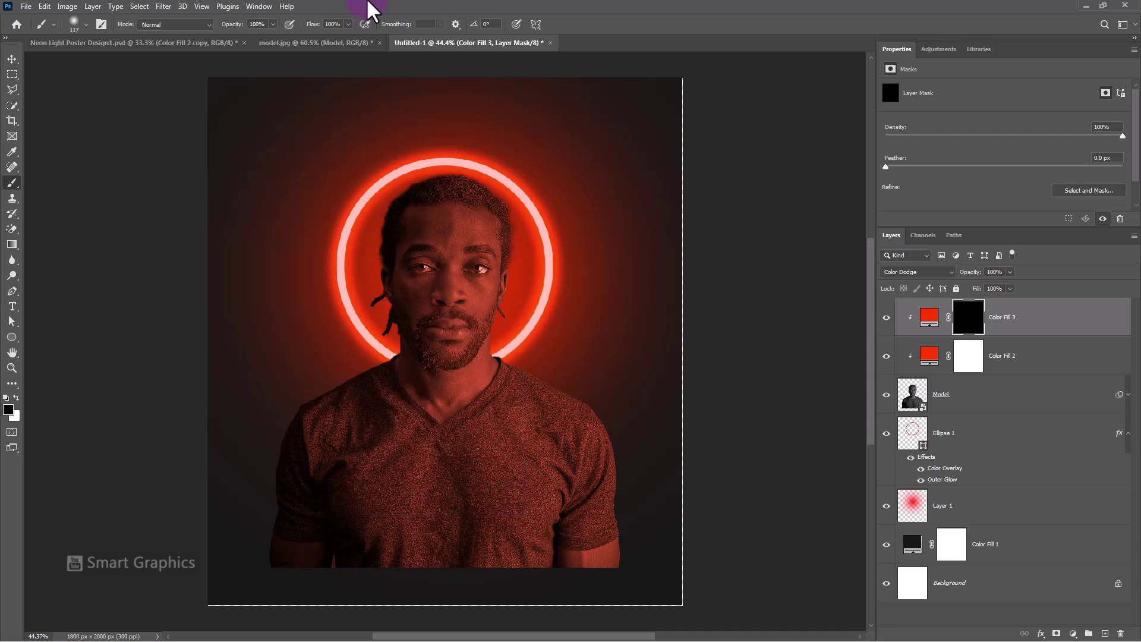
pyautogui.click(332, 24)
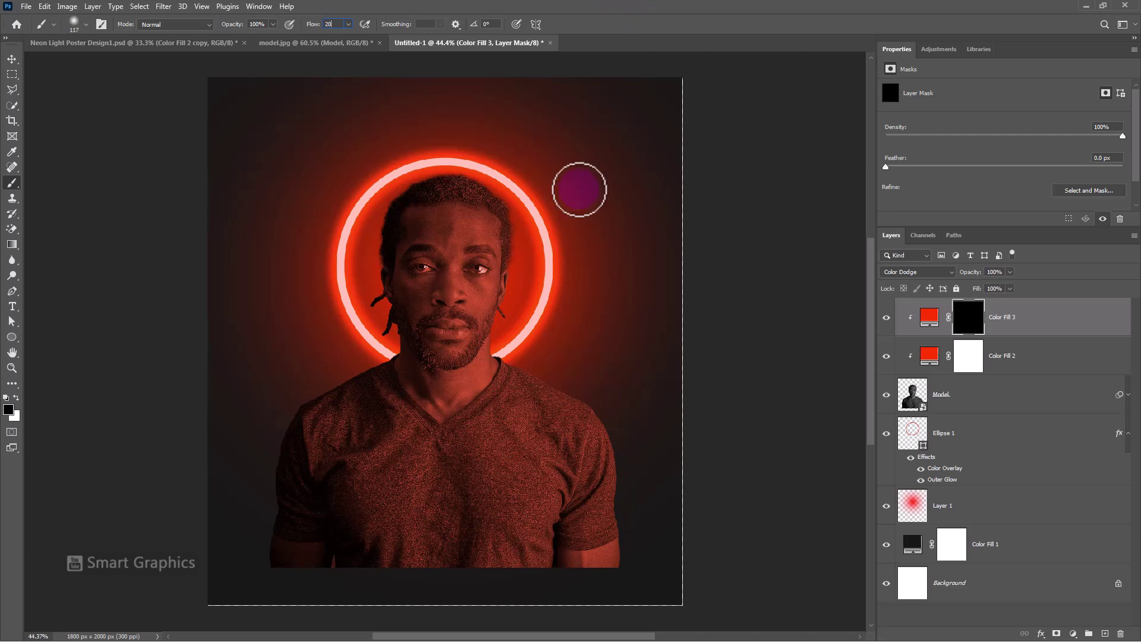
pyautogui.press('Return')
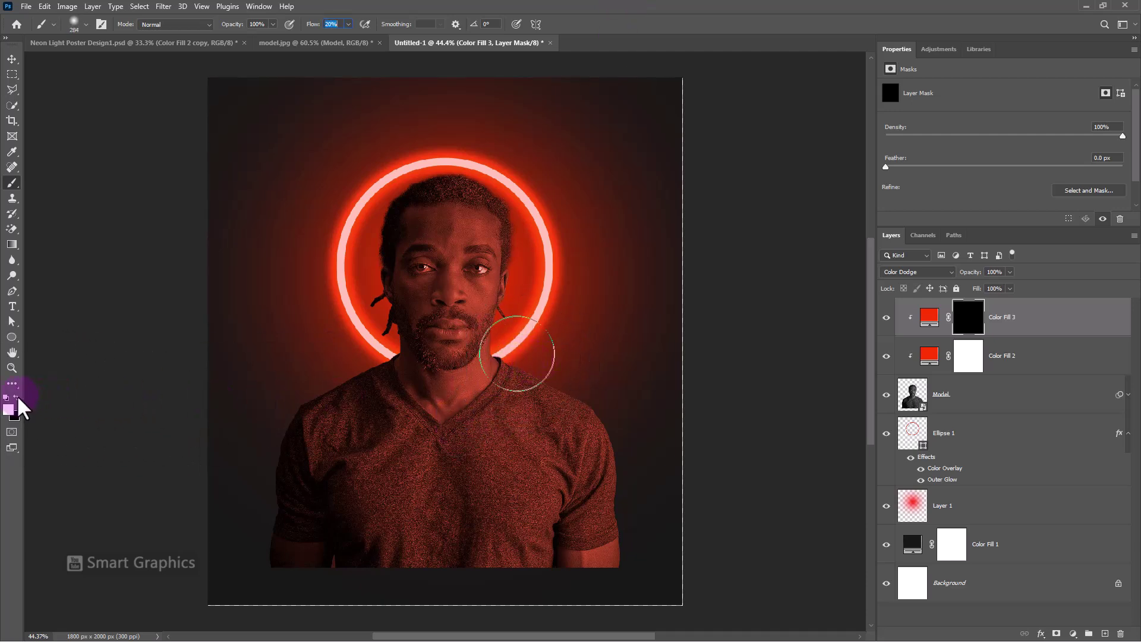
# - Paint white along the shoulder and hair edges with a smaller brush to reveal red rim light
pyautogui.moveTo(484, 434)
pyautogui.mouseDown()
pyautogui.moveTo(541, 396)
pyautogui.moveTo(531, 373)
pyautogui.moveTo(572, 386)
pyautogui.moveTo(632, 462)
pyautogui.moveTo(635, 501)
pyautogui.moveTo(508, 344)
pyautogui.moveTo(519, 301)
pyautogui.moveTo(500, 330)
pyautogui.moveTo(538, 227)
pyautogui.moveTo(503, 156)
pyautogui.moveTo(348, 183)
pyautogui.moveTo(370, 364)
pyautogui.moveTo(294, 425)
pyautogui.moveTo(280, 482)
pyautogui.moveTo(380, 326)
pyautogui.moveTo(549, 320)
pyautogui.mouseUp()
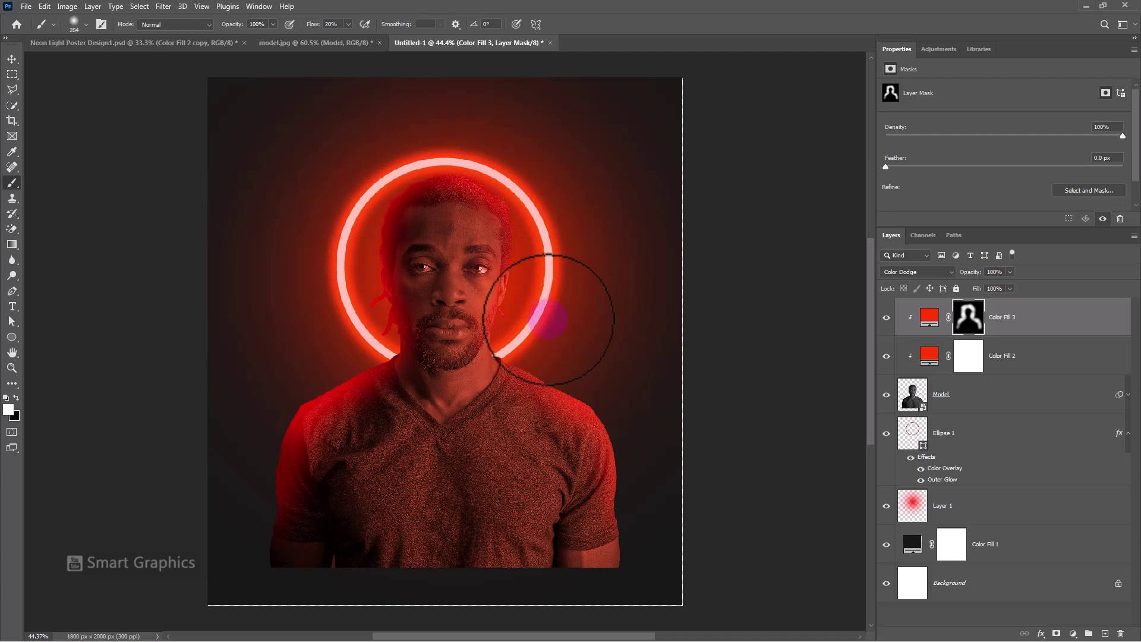
pyautogui.press('[')
pyautogui.press('[')
pyautogui.press('[')
pyautogui.press('[')
pyautogui.press('[')
pyautogui.press('[')
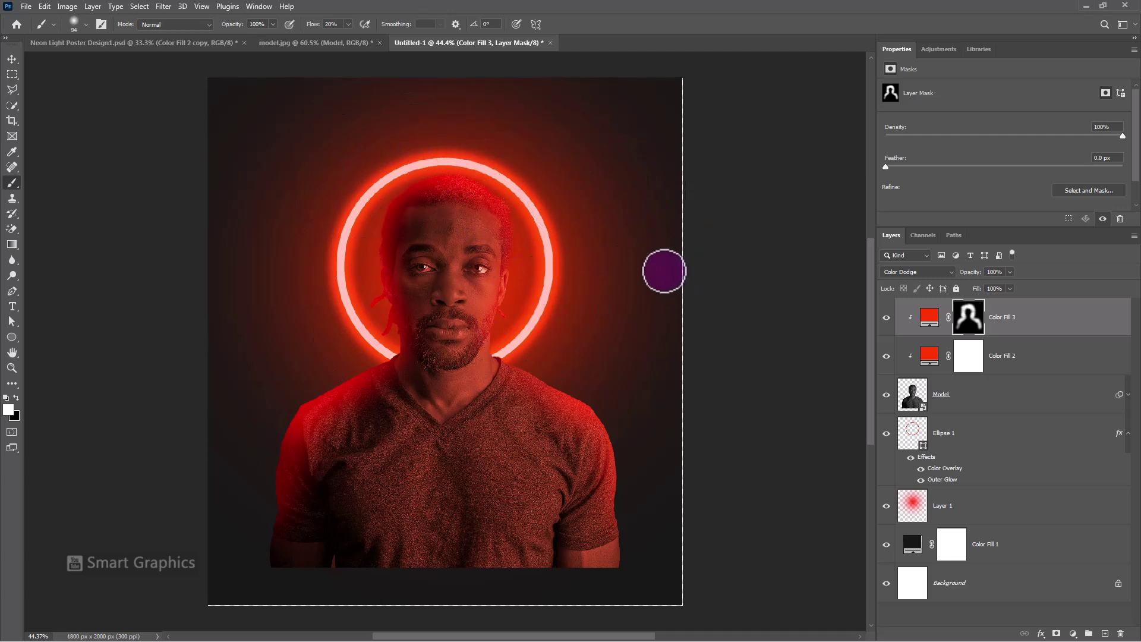
pyautogui.click(1013, 398)
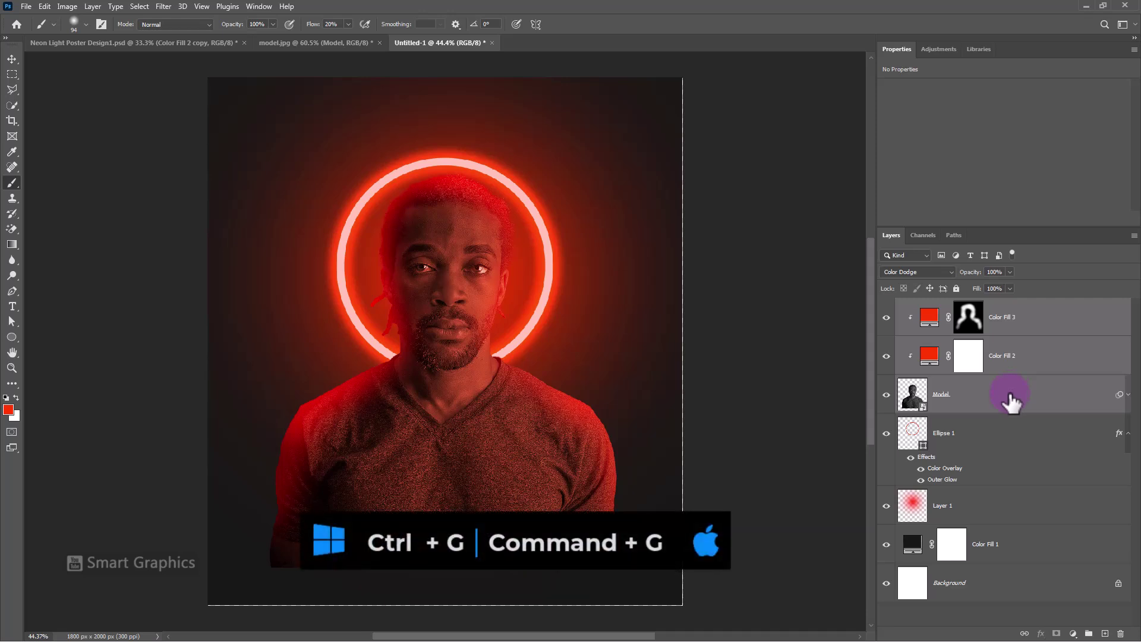
# - Group the model with its colour fills as 'Model' and add a layer mask to the group
pyautogui.hotkey('ctrl', 'g')
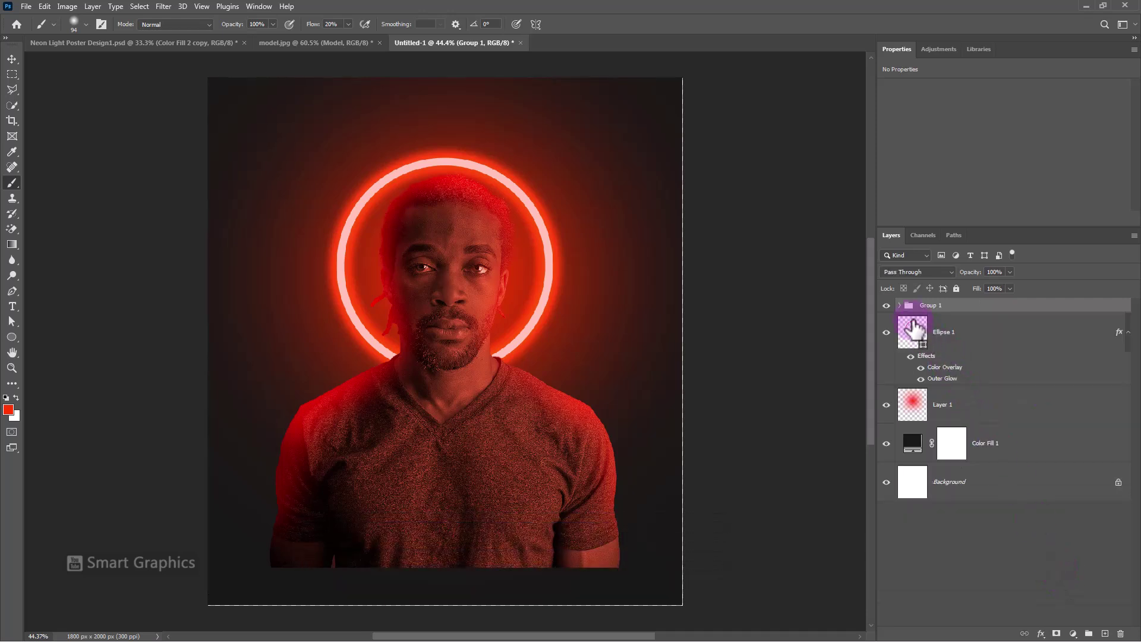
pyautogui.moveTo(914, 328); pyautogui.dragTo(928, 312)
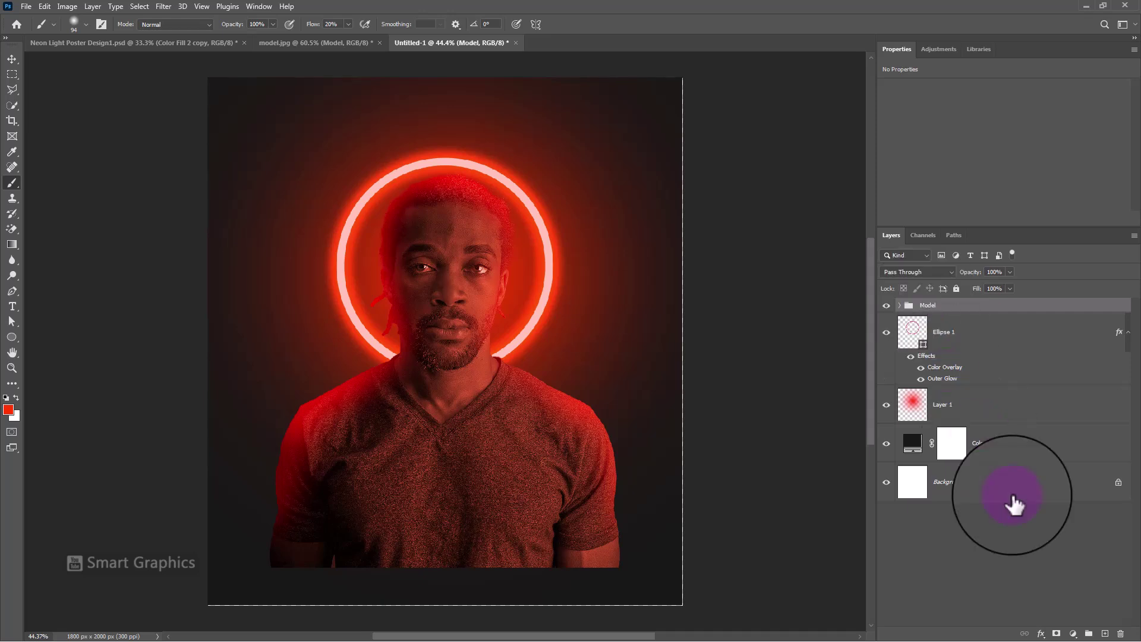
pyautogui.click(1057, 634)
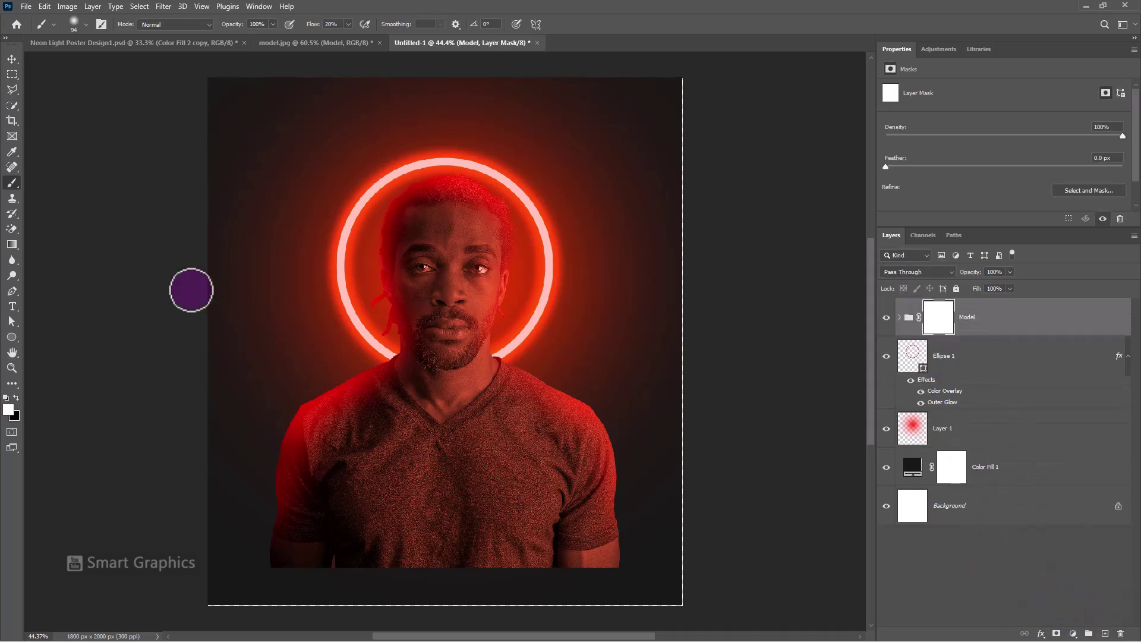
# - Drag a basic black-to-white gradient upward on the mask to fade the lower body to dark
pyautogui.click(12, 245)
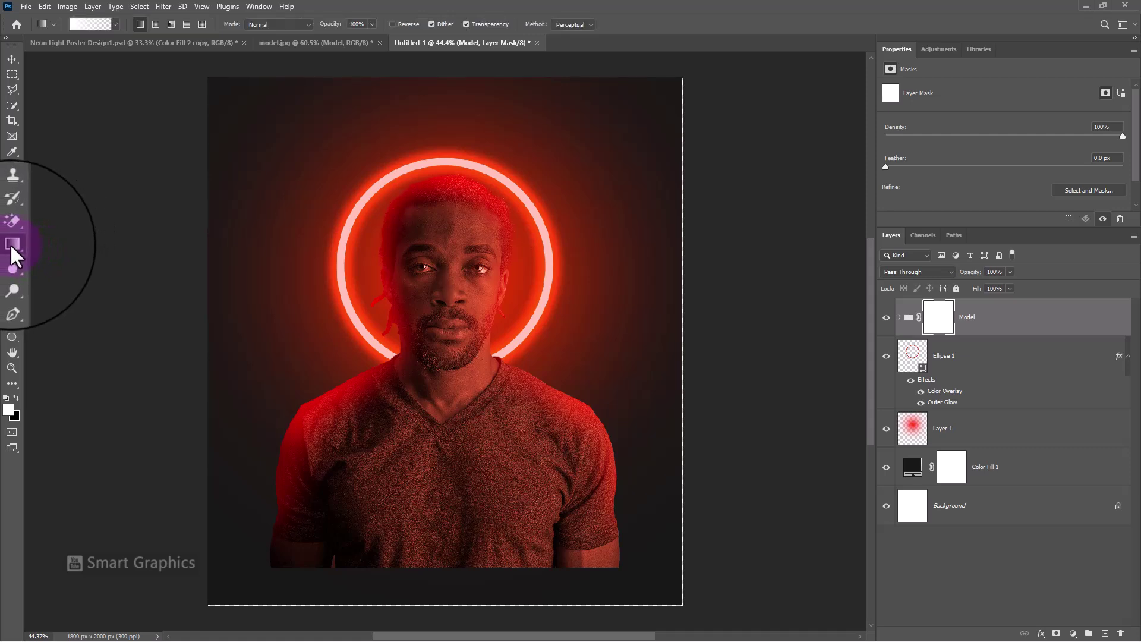
pyautogui.click(14, 395)
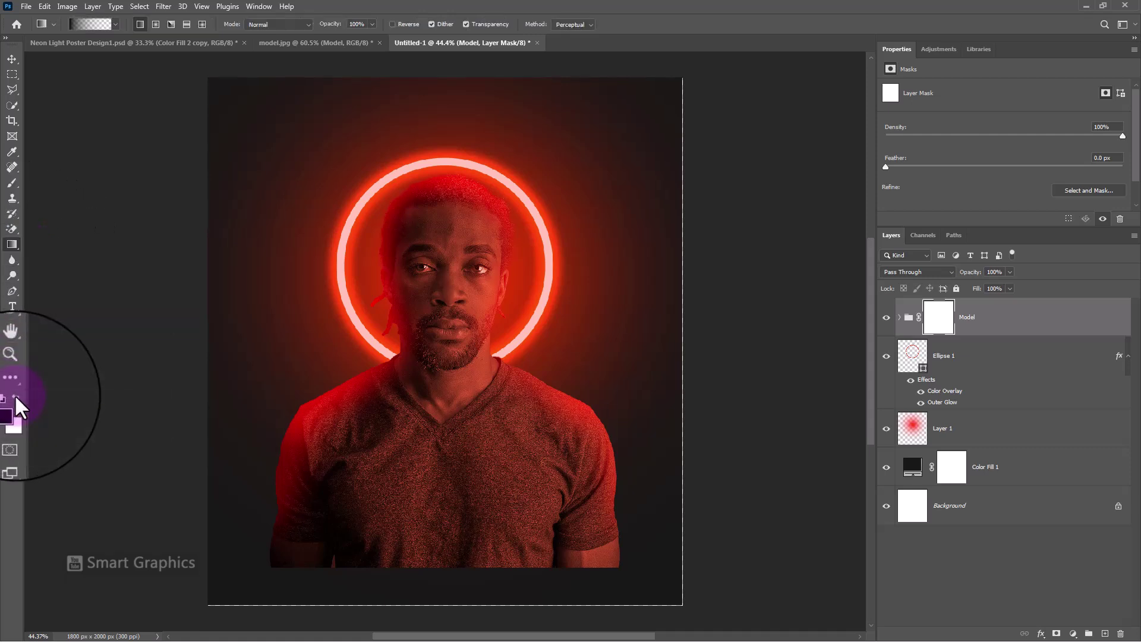
pyautogui.click(116, 23)
pyautogui.click(47, 54)
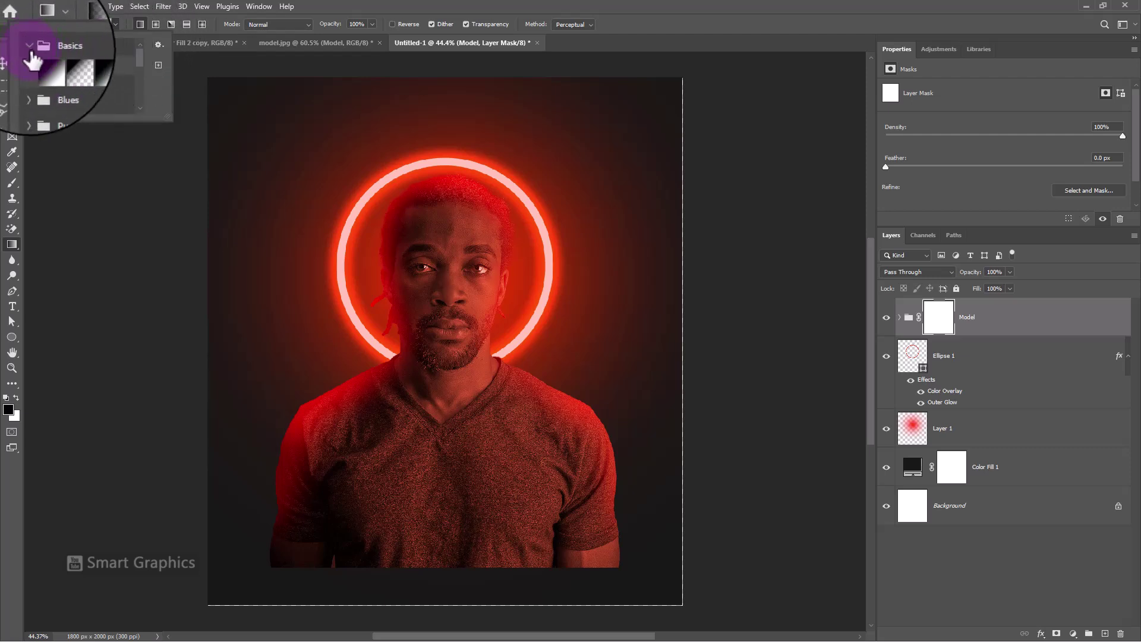
pyautogui.click(169, 7)
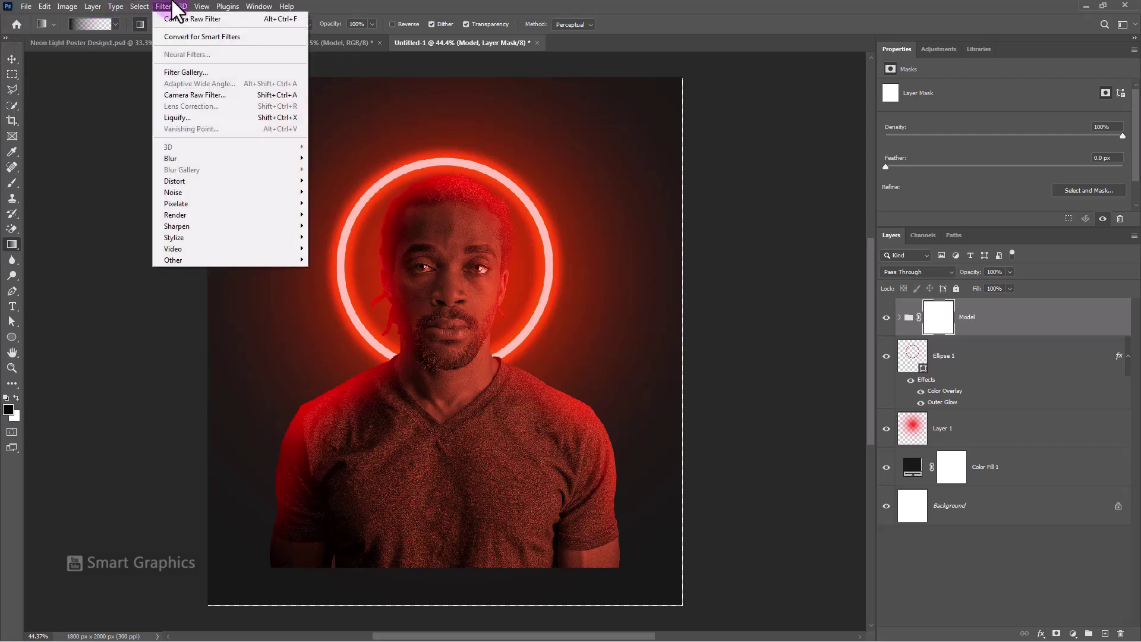
pyautogui.click(386, 9)
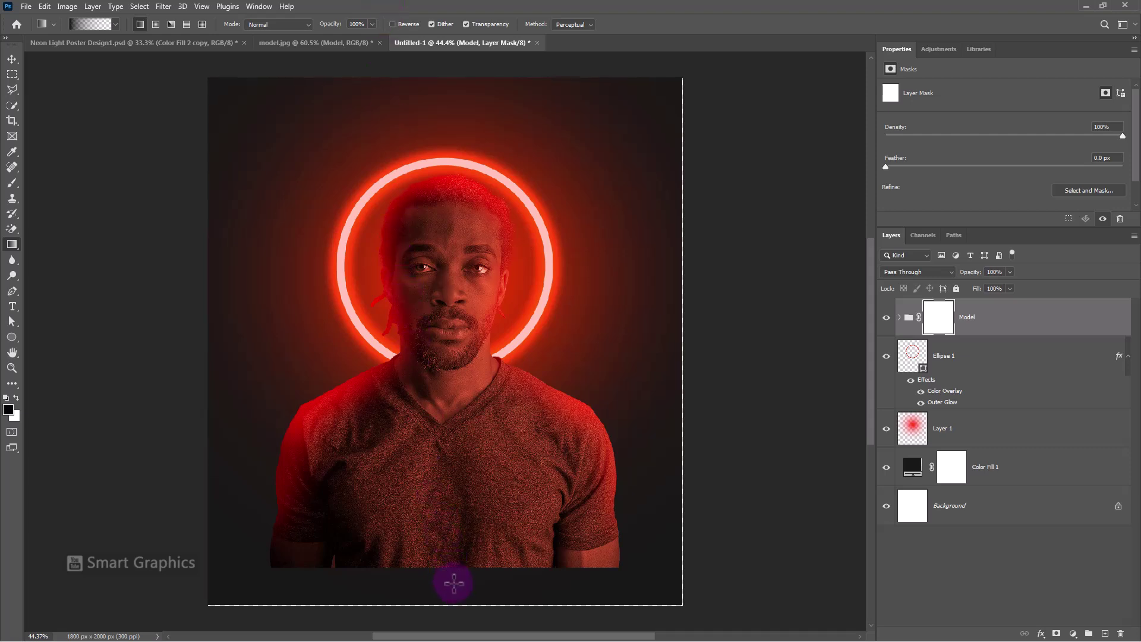
pyautogui.moveTo(453, 581); pyautogui.dragTo(453, 441)
pyautogui.moveTo(451, 572); pyautogui.dragTo(451, 439)
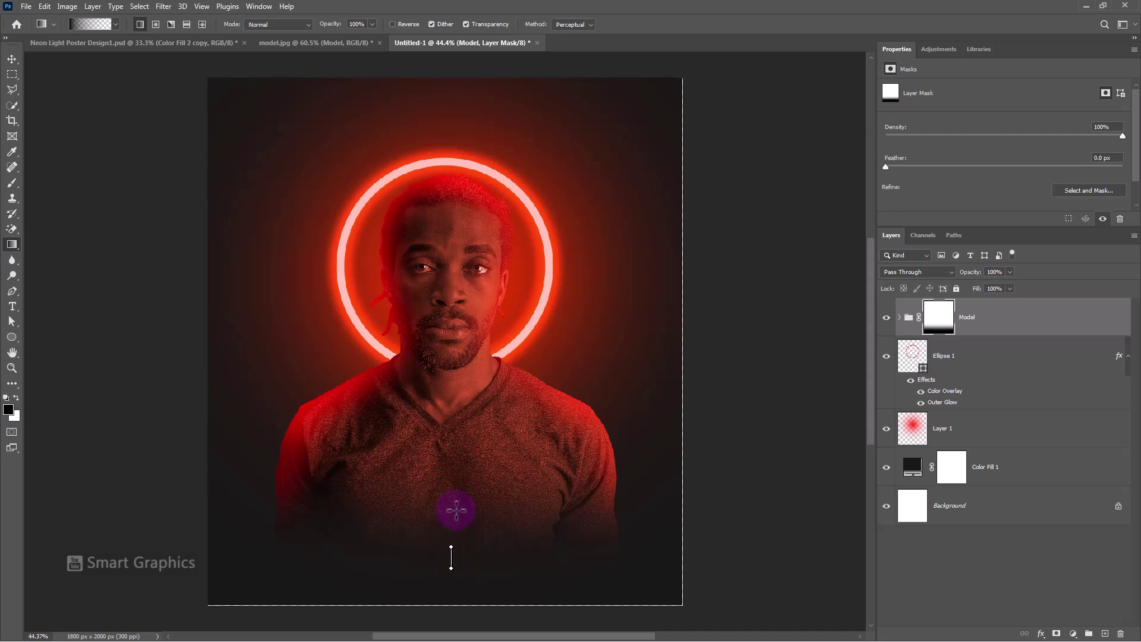
pyautogui.moveTo(451, 568); pyautogui.dragTo(468, 400)
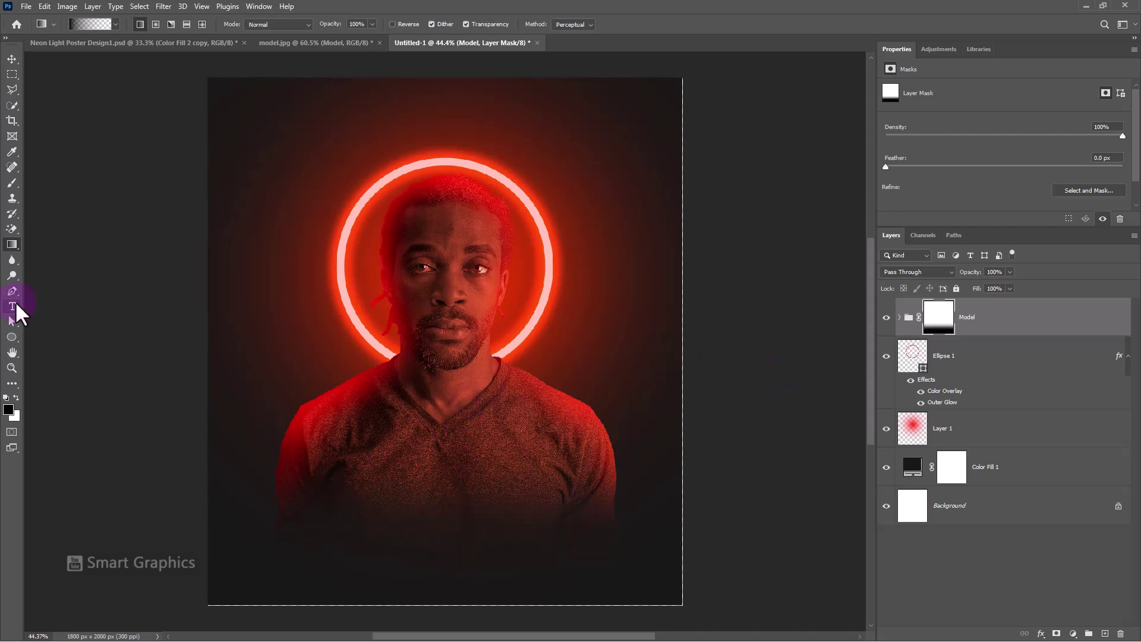
# - Set the Type tool's font to Ebrima Regular and open the text colour picker
pyautogui.click(12, 307)
pyautogui.click(159, 24)
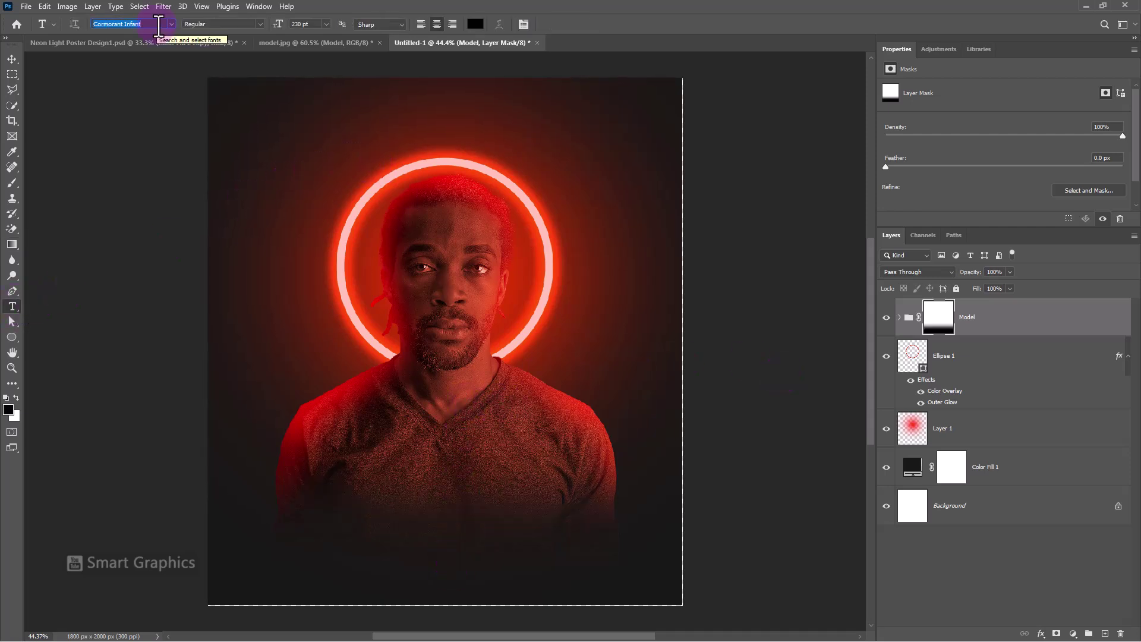
pyautogui.write('Ebrima')
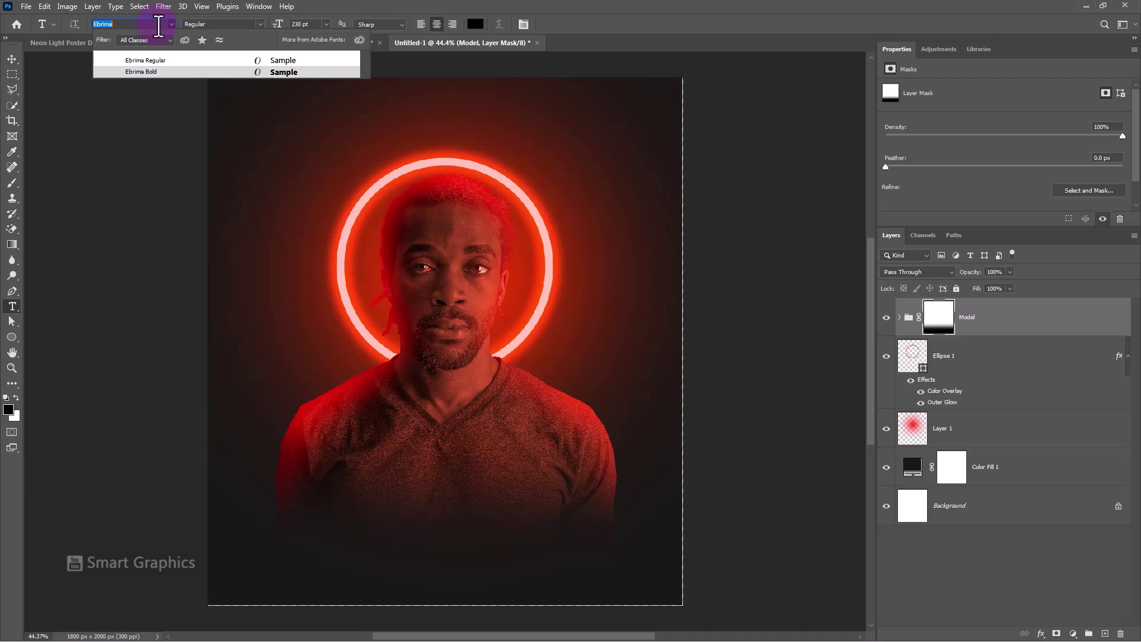
pyautogui.click(146, 61)
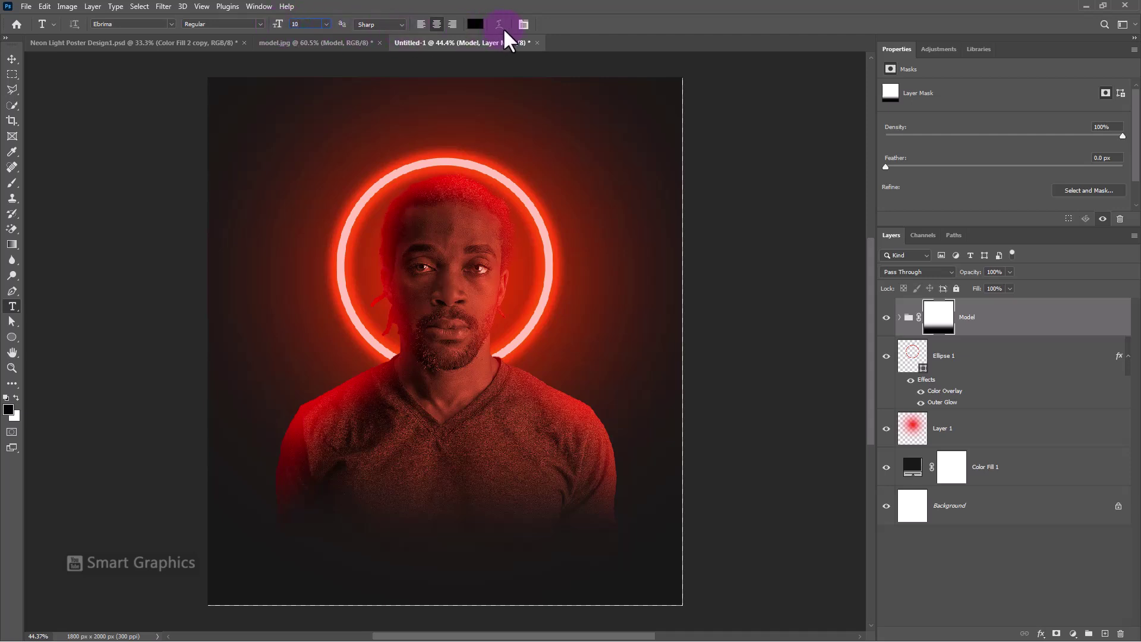
pyautogui.click(475, 25)
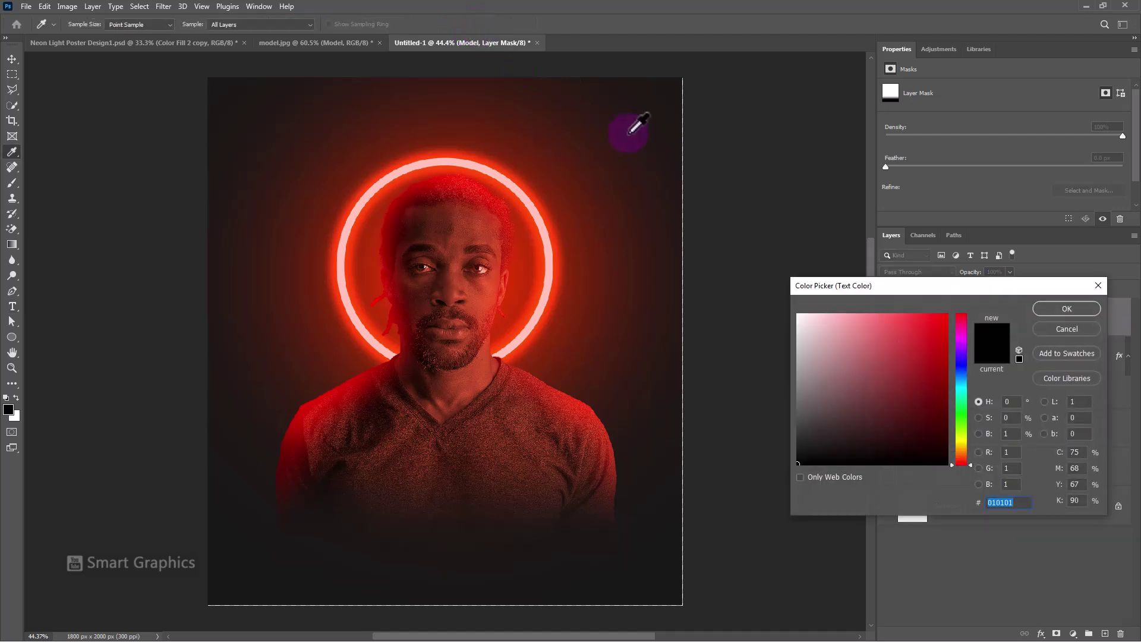